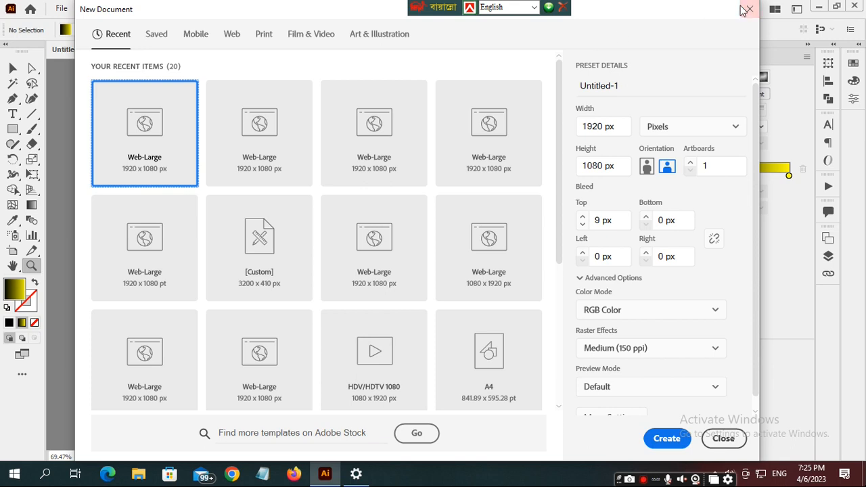
Create a new document from the Web-Large 1920 x 1080 px preset with raster effects set to High (300 ppi)
click(749, 9)
click(63, 8)
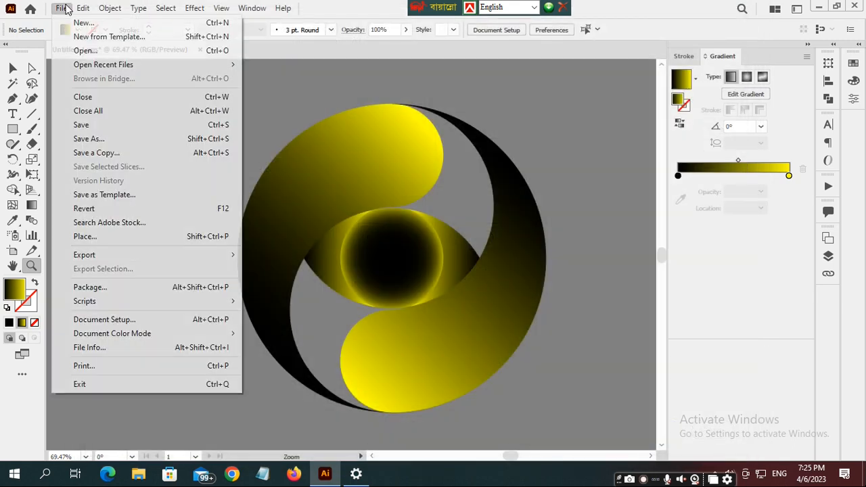
click(94, 24)
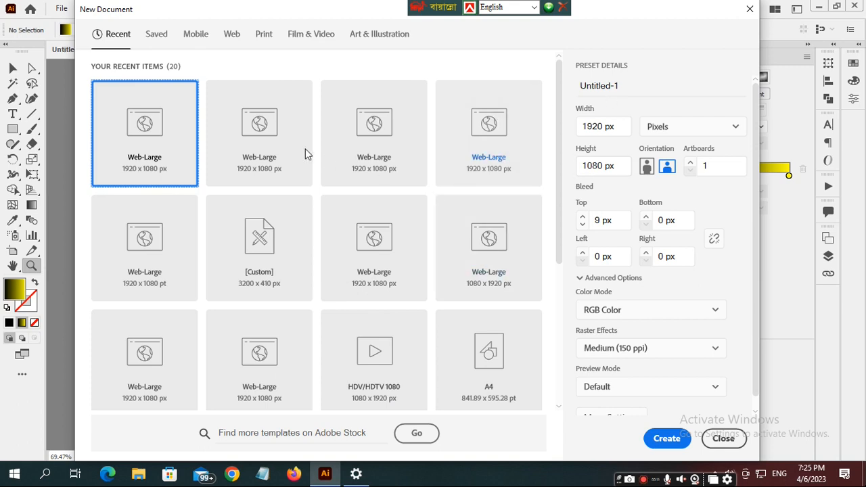
click(233, 36)
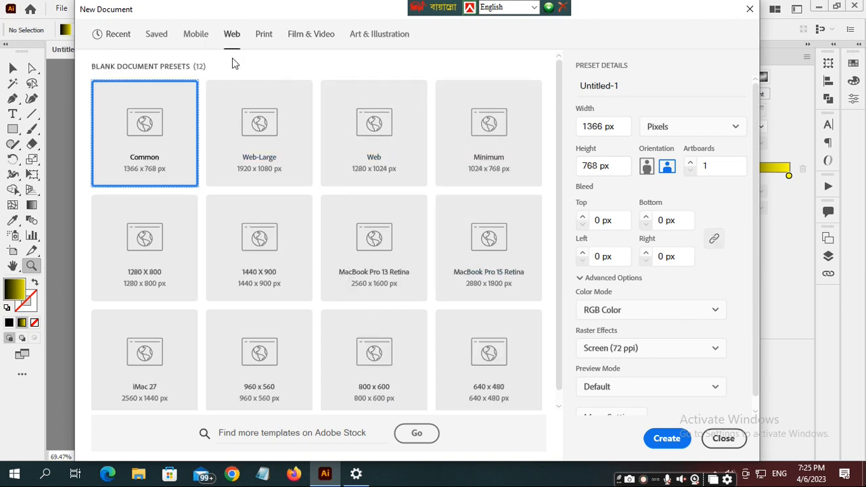
click(276, 169)
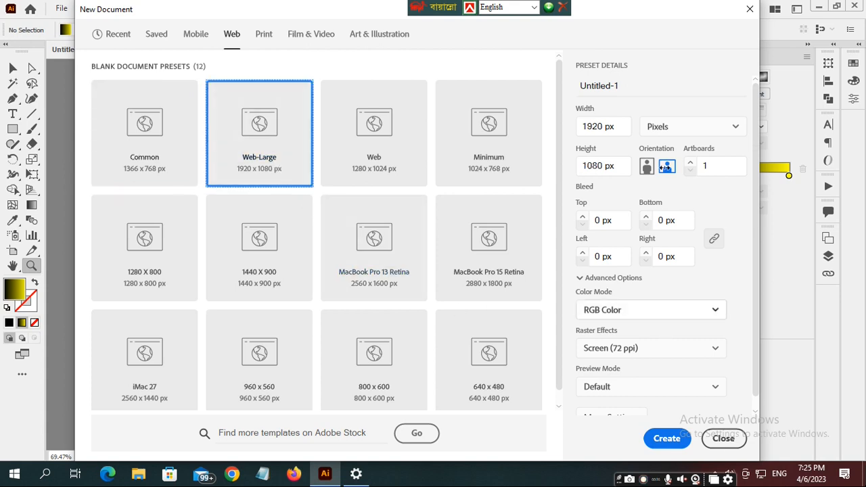
click(664, 348)
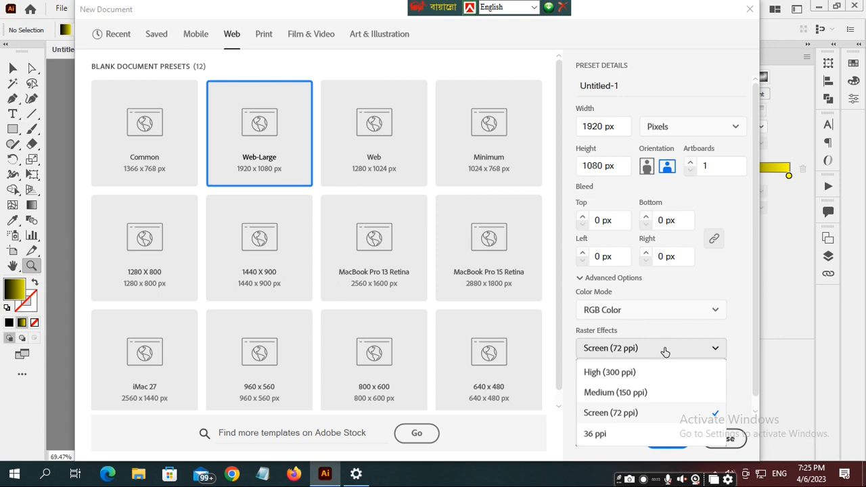
click(630, 373)
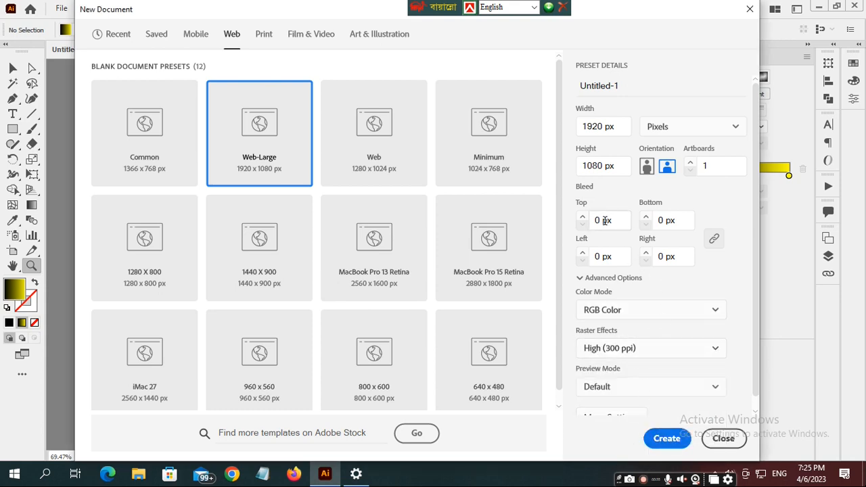
click(672, 441)
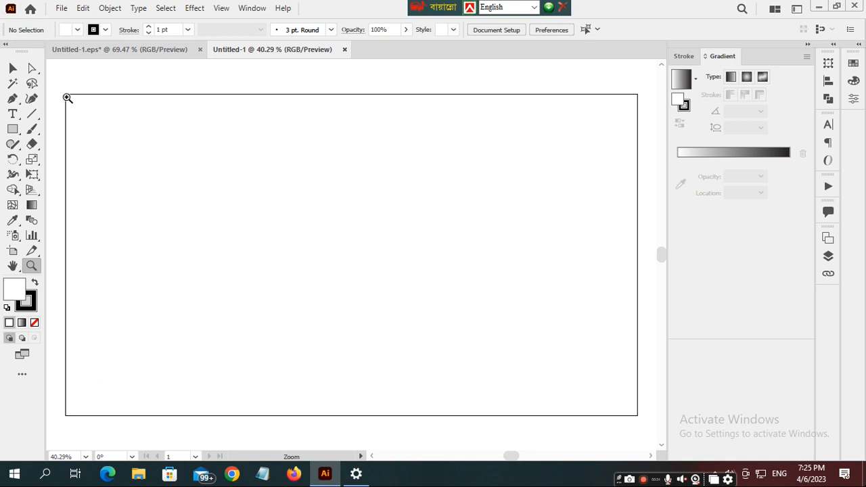
Draw a rectangle that covers the whole artboard from corner to corner
click(13, 133)
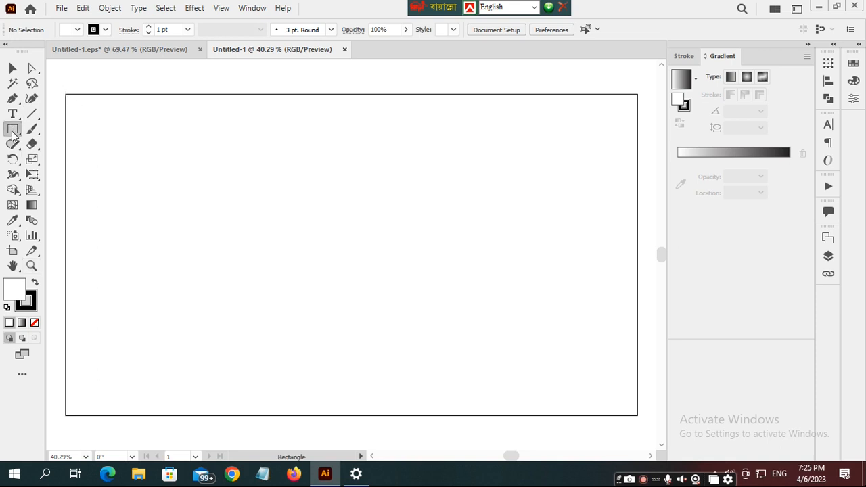
click(12, 133)
click(76, 127)
drag(65, 95, 638, 416)
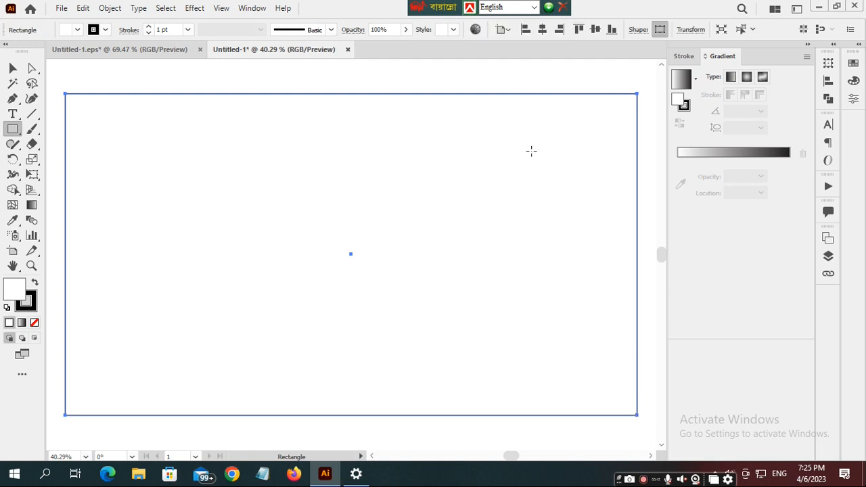
Fill the background rectangle with a dark gray swatch and lock it
click(854, 64)
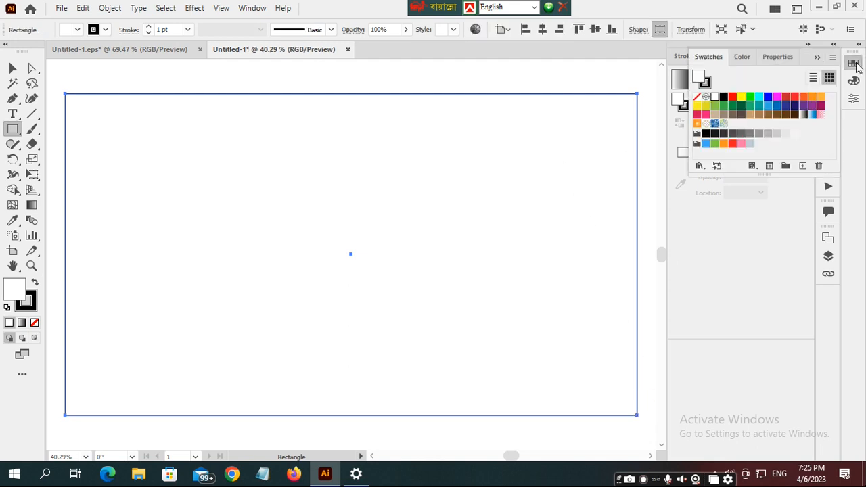
click(748, 134)
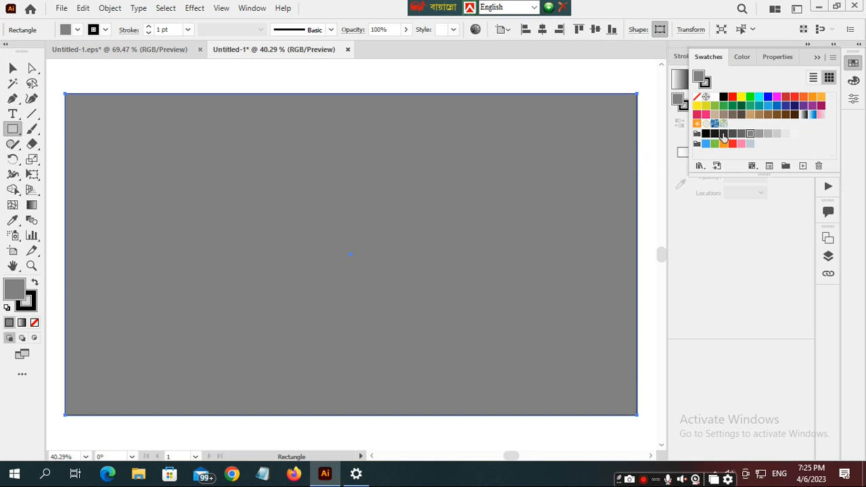
click(723, 134)
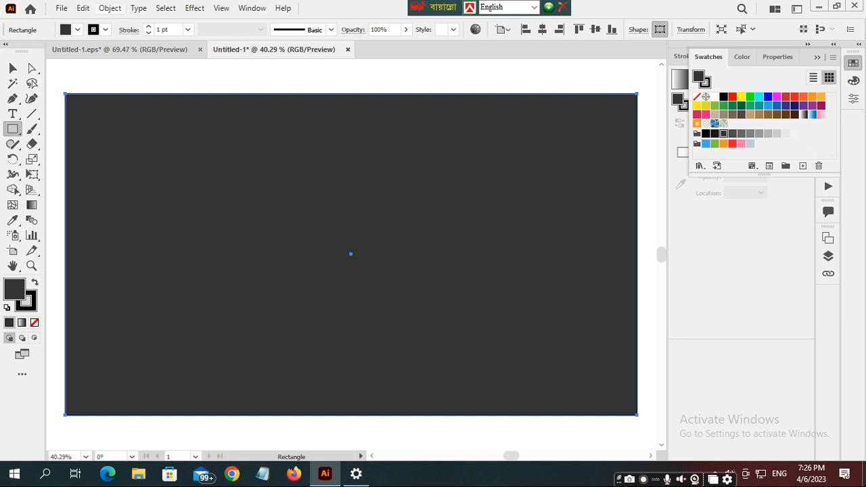
click(109, 8)
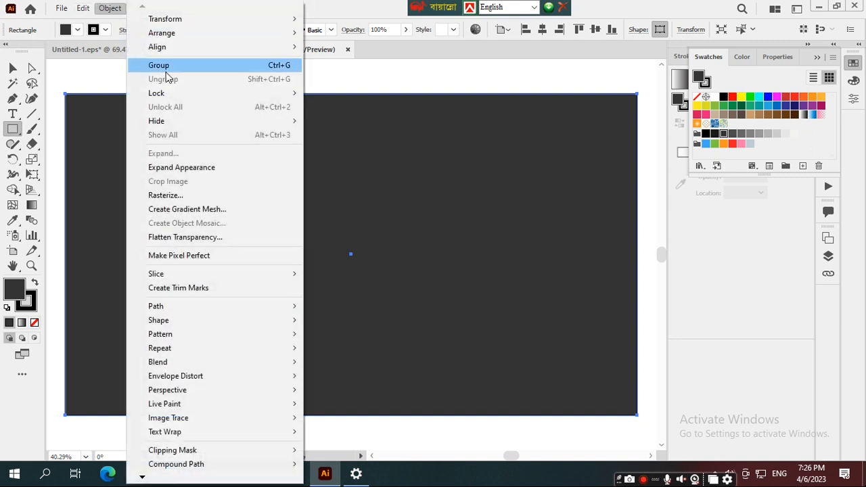
mouse_move(272, 92)
click(329, 94)
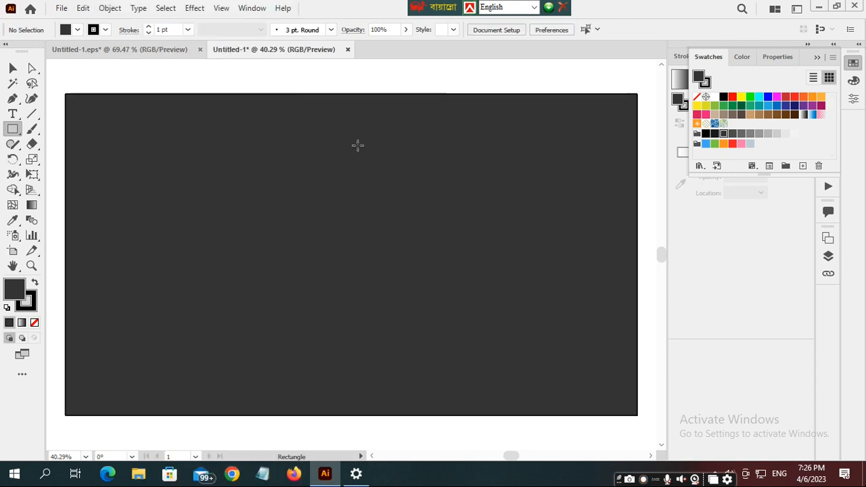
Create a 200 x 200 px circle with the Ellipse tool on the left part of the artboard
click(13, 129)
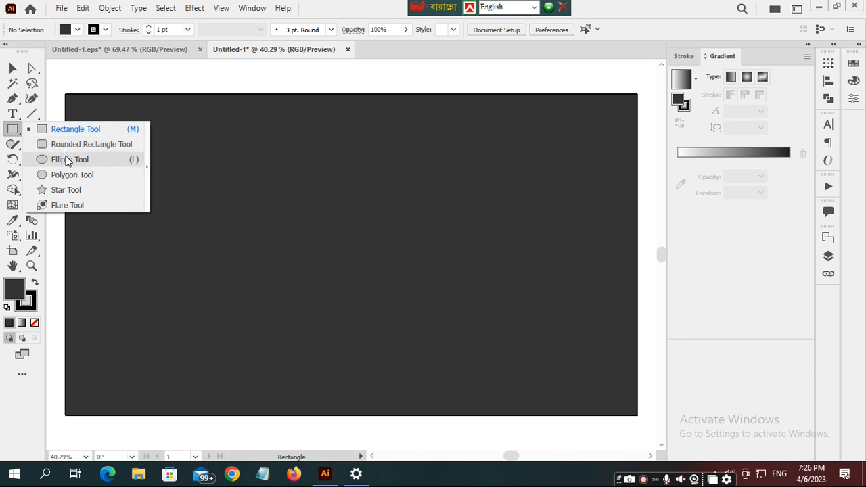
click(67, 160)
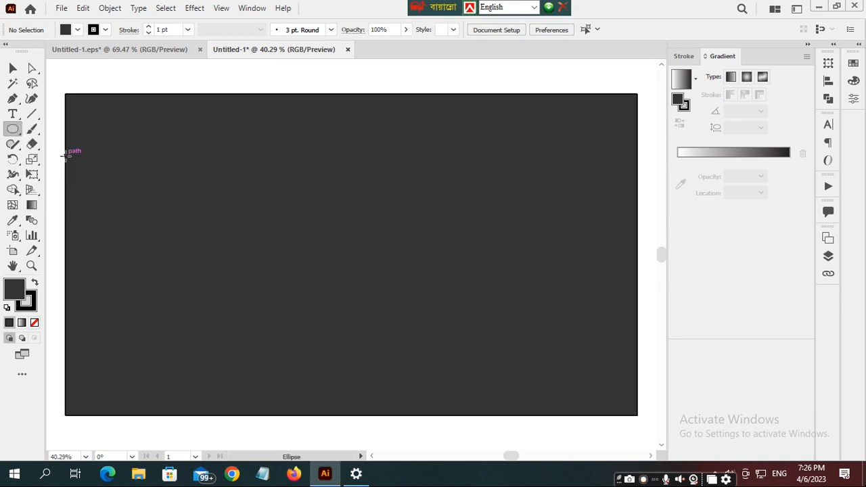
click(160, 233)
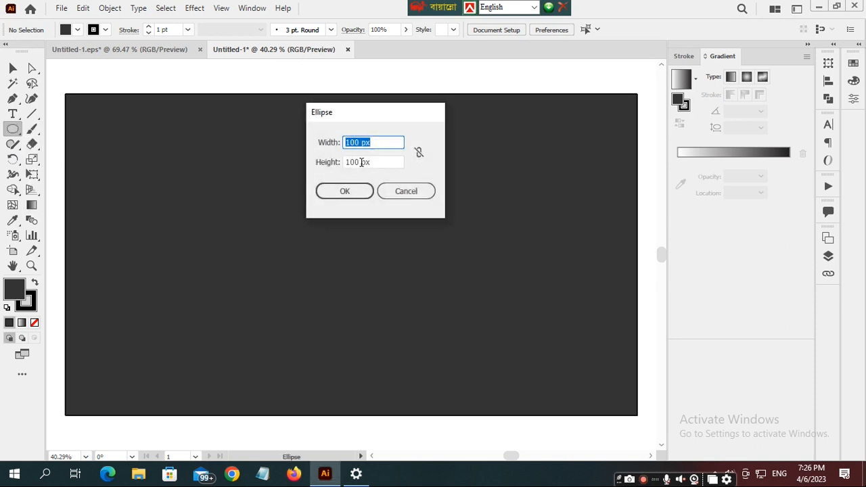
key(BackSpace)
text(200)
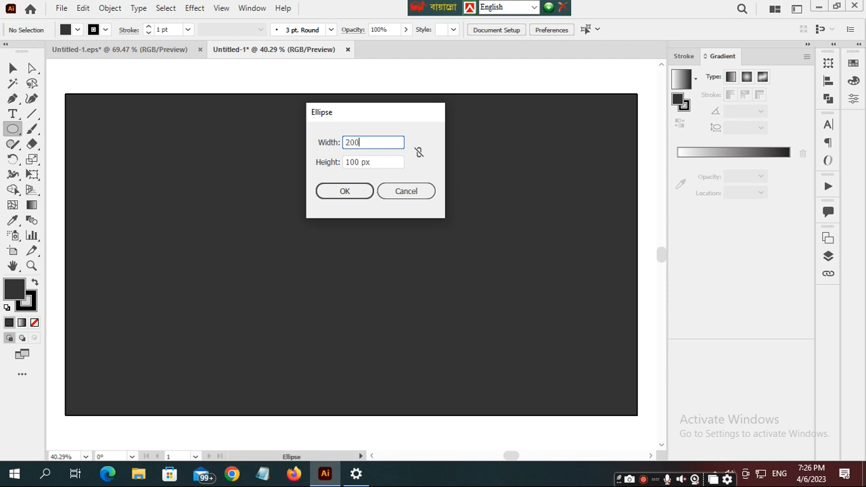
key(Tab)
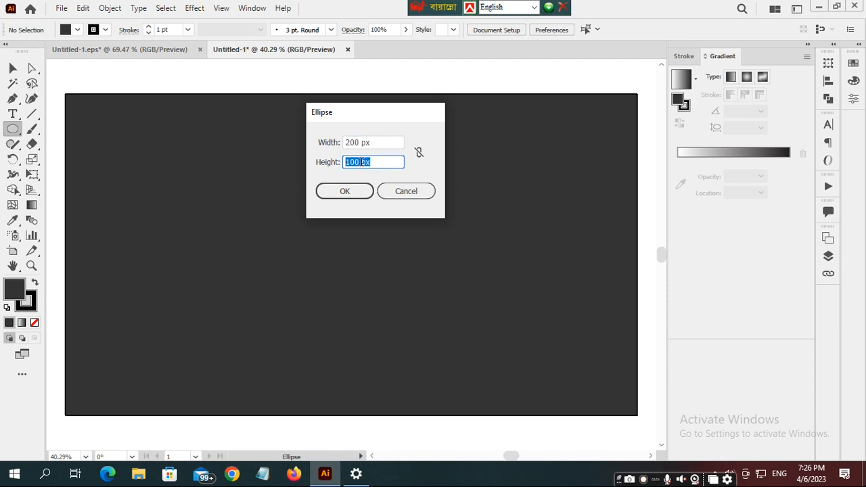
text(200)
key(Return)
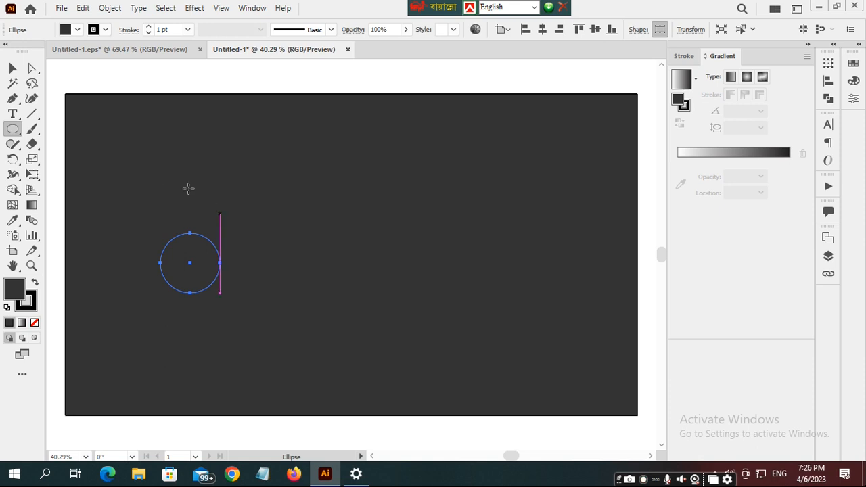
Give the circle a white stroke with a weight of 3 pt
click(36, 303)
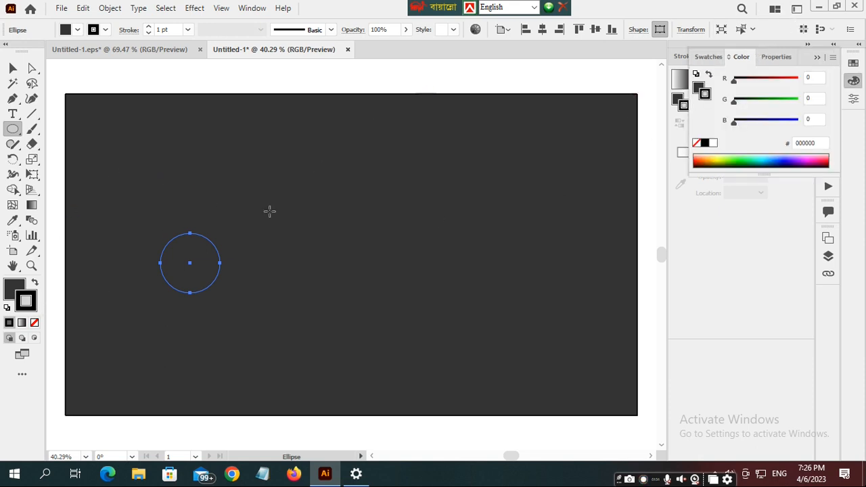
click(105, 31)
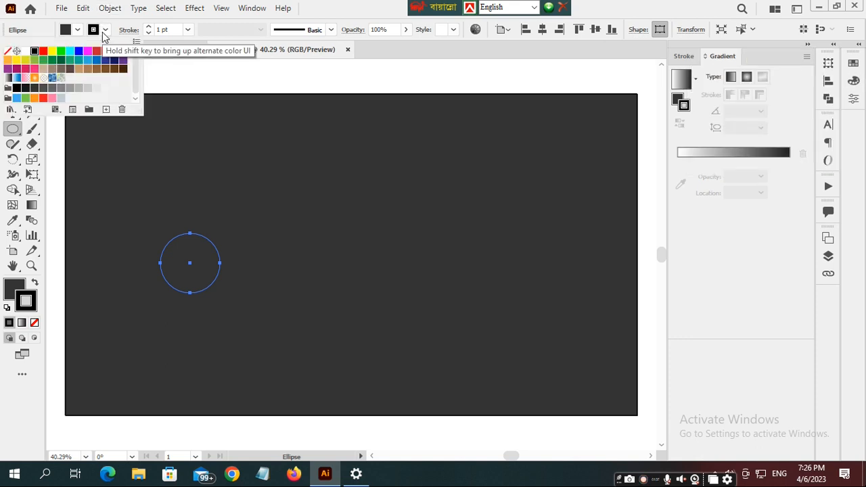
click(25, 51)
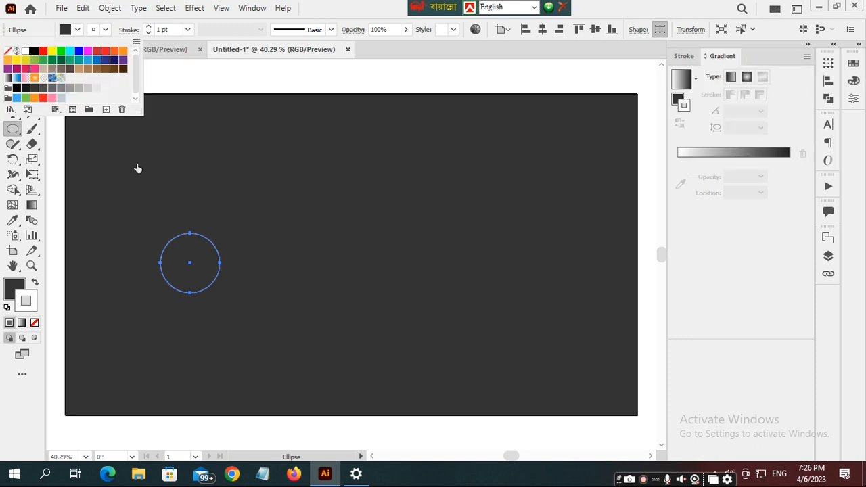
click(188, 30)
click(202, 112)
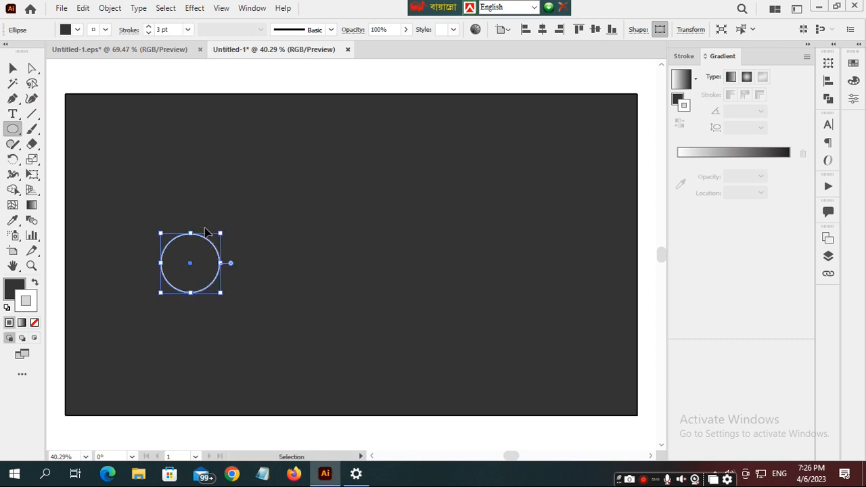
key(ctrl+0)
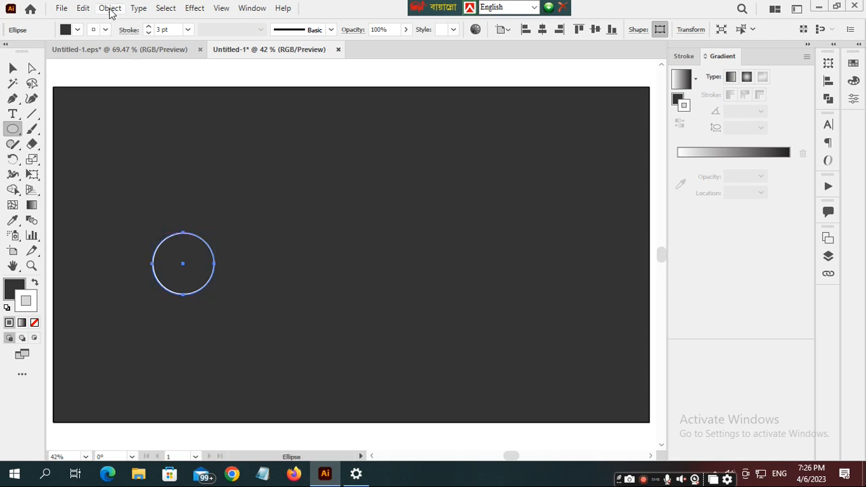
click(83, 9)
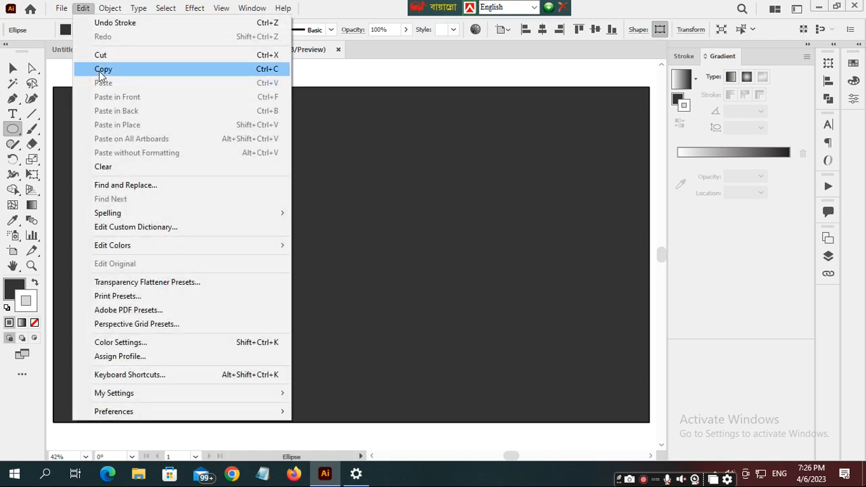
mouse_move(192, 213)
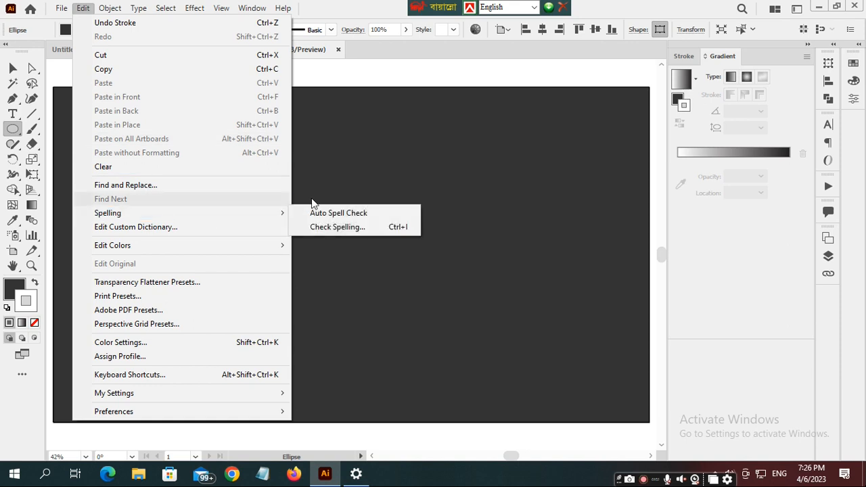
click(338, 163)
click(338, 164)
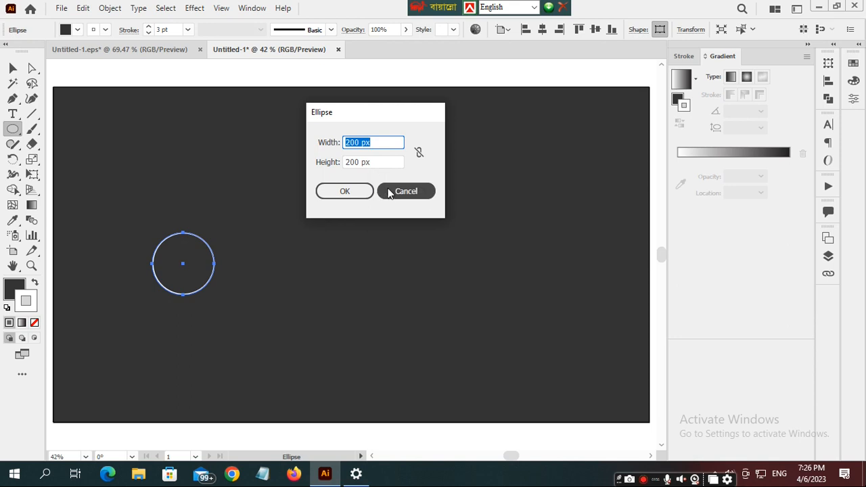
click(383, 191)
Deselect the circle and confirm a keyboard increment of 200 px in the general preferences
click(13, 68)
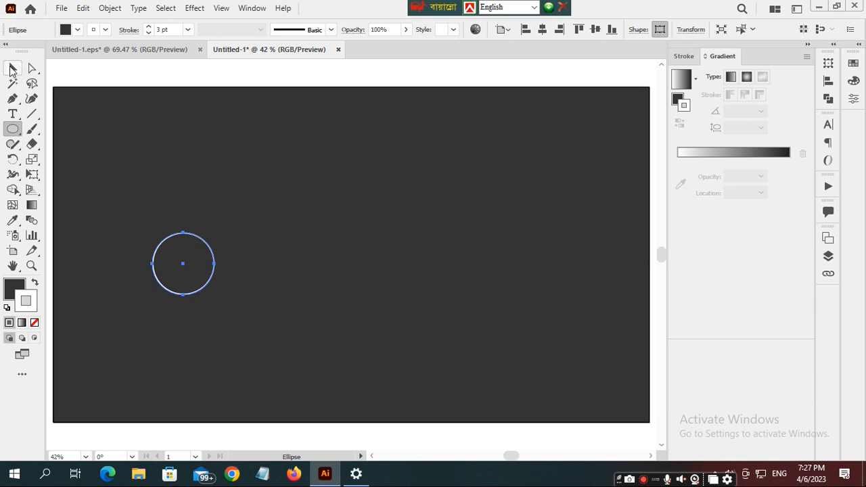
click(331, 199)
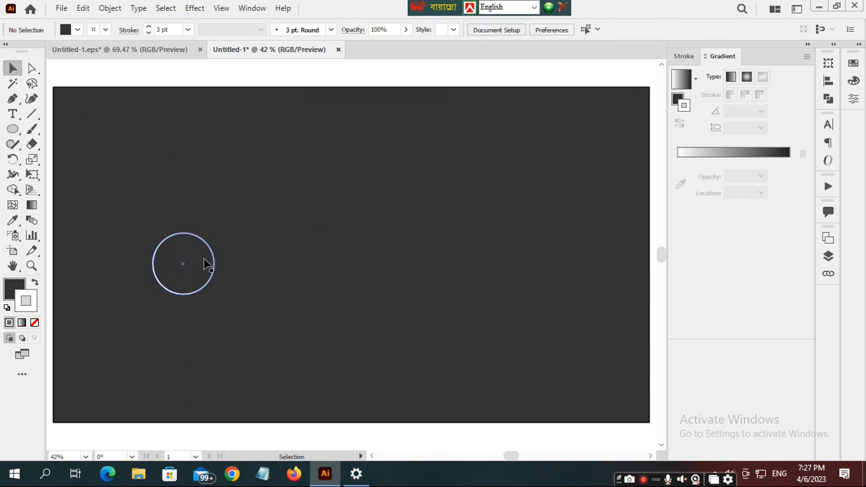
key(ctrl+k)
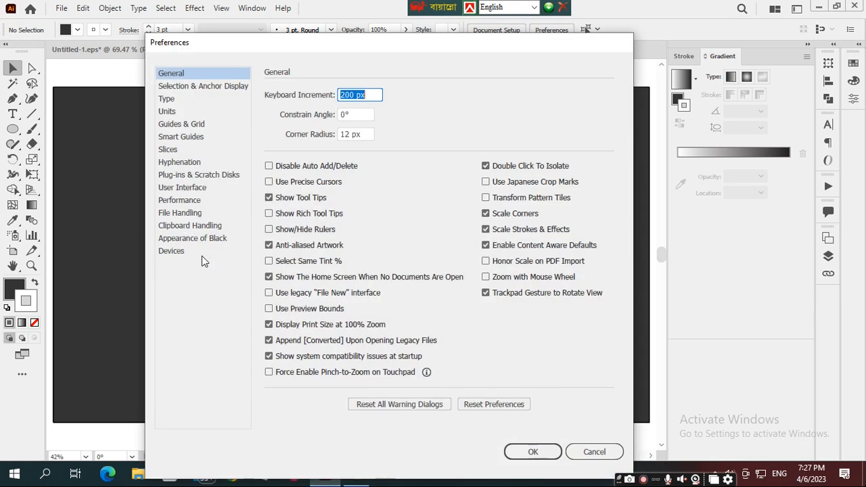
click(346, 94)
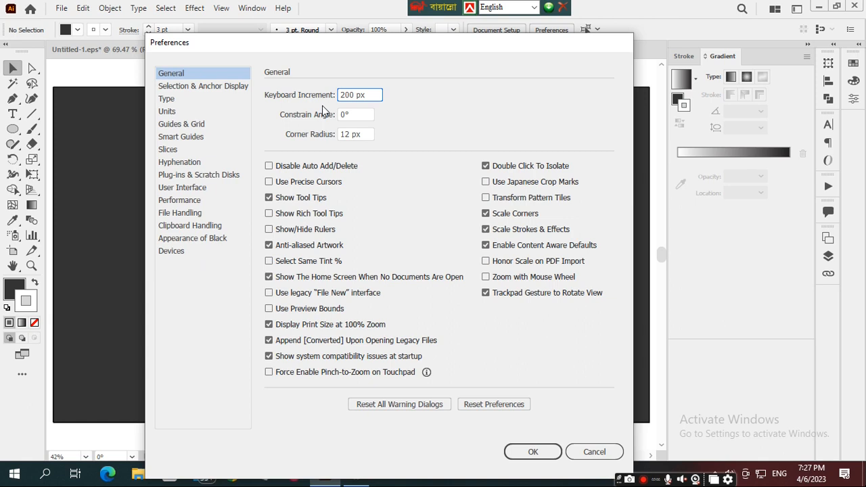
double_click(351, 94)
click(535, 455)
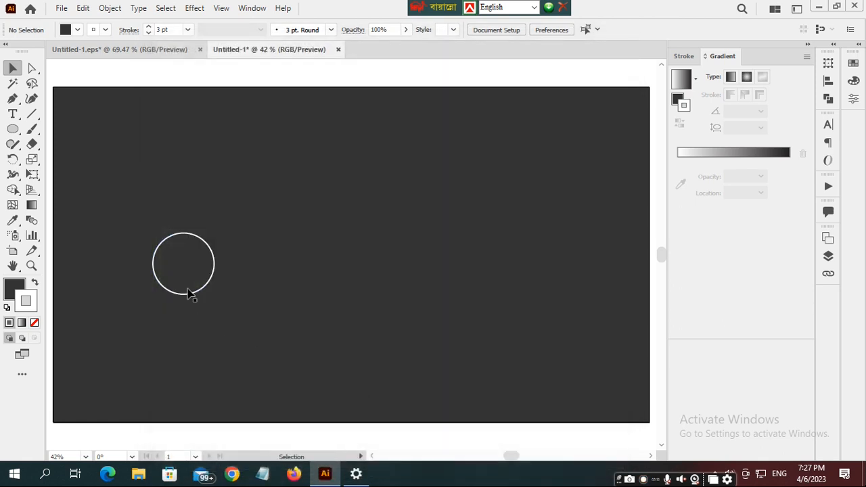
Select the circle and duplicate it 200 px to the right so the copy touches the original's edge
drag(110, 213, 282, 334)
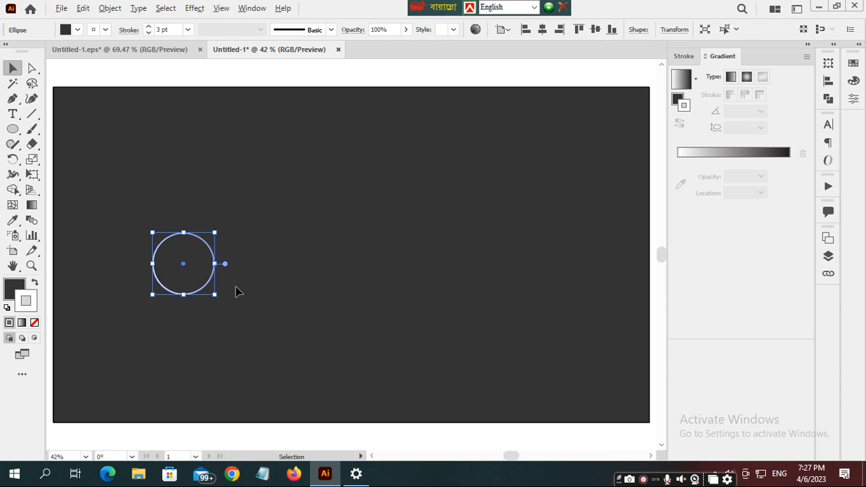
key(ctrl+d)
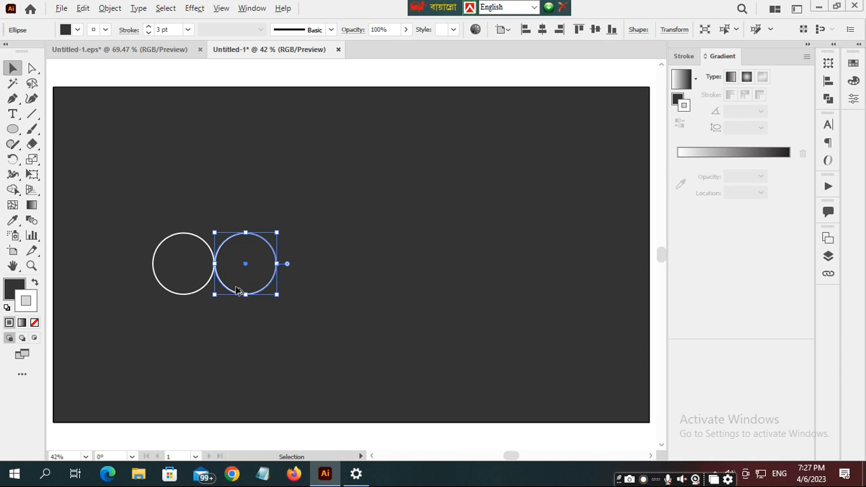
Repeat the duplication for a third touching circle, and scale an in-front copy of it to enclose all three circles
key(ctrl+d)
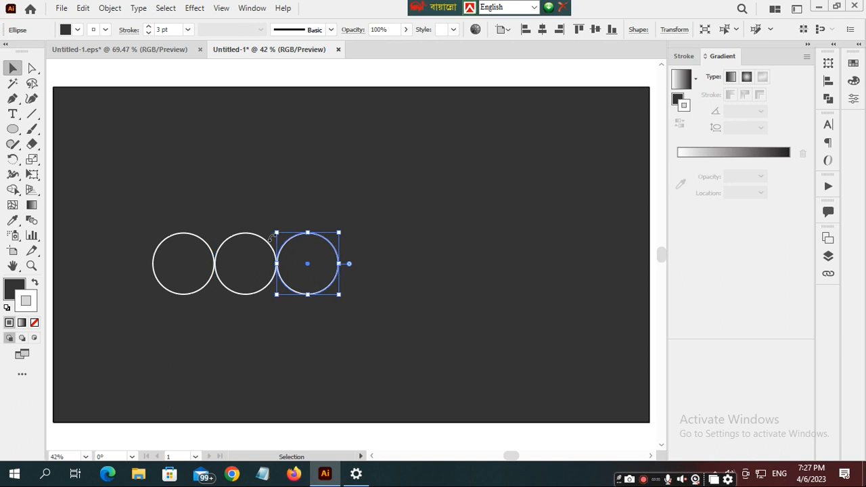
click(84, 8)
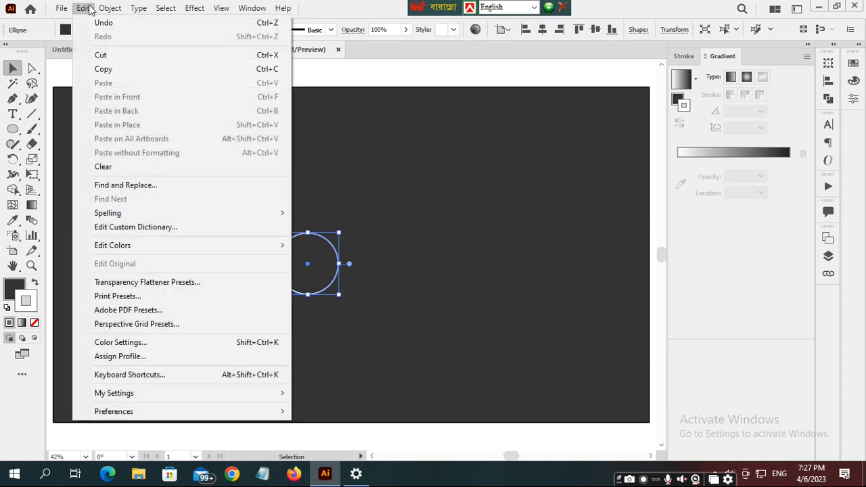
click(124, 69)
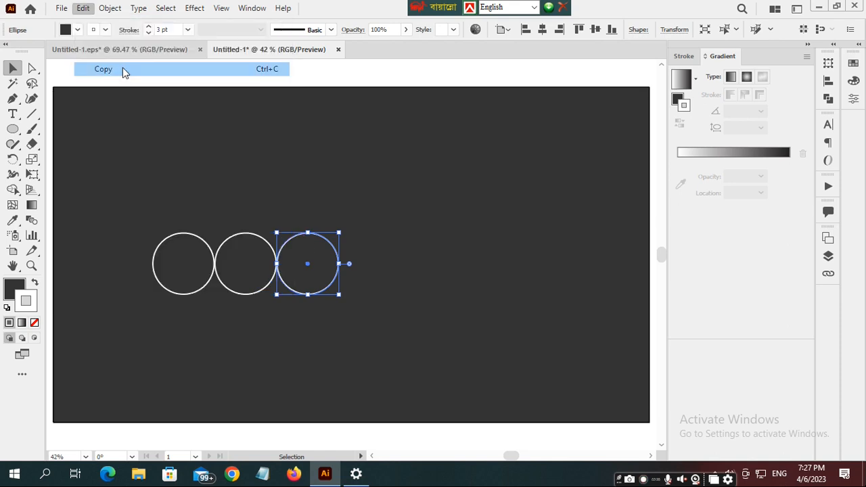
click(87, 9)
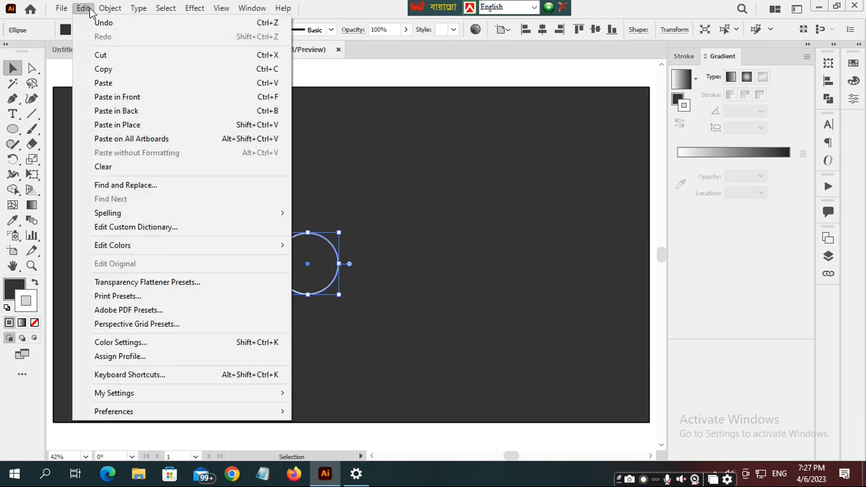
click(135, 98)
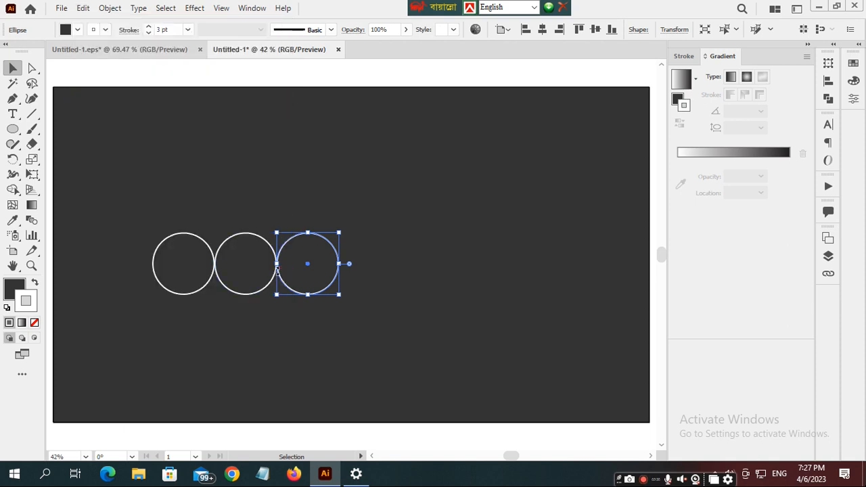
drag(280, 269, 153, 266)
Select all four circles and set their fill to none
key(ctrl)
click(160, 230)
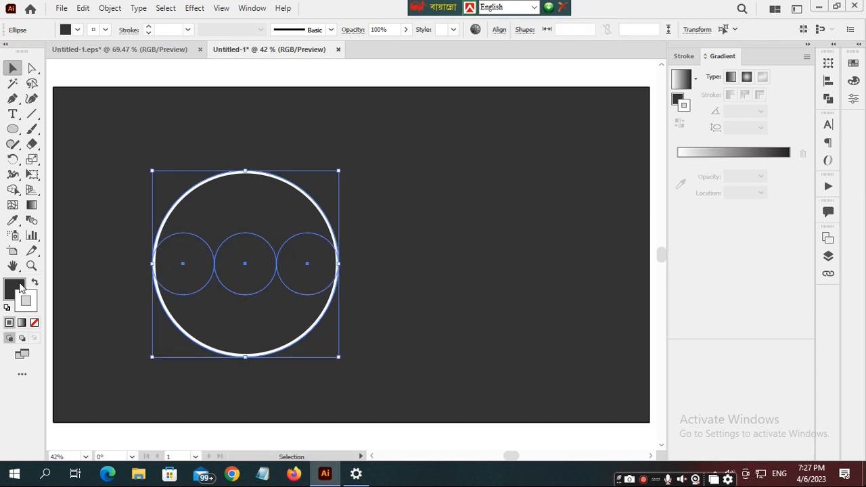
click(20, 287)
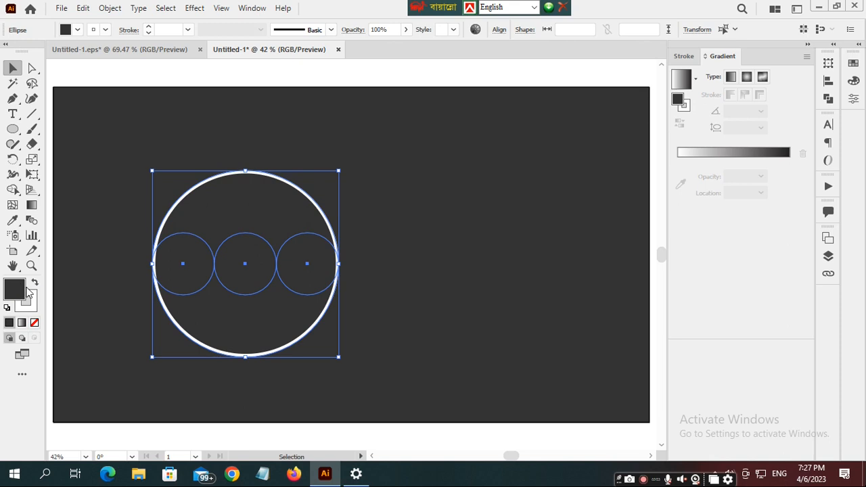
click(34, 325)
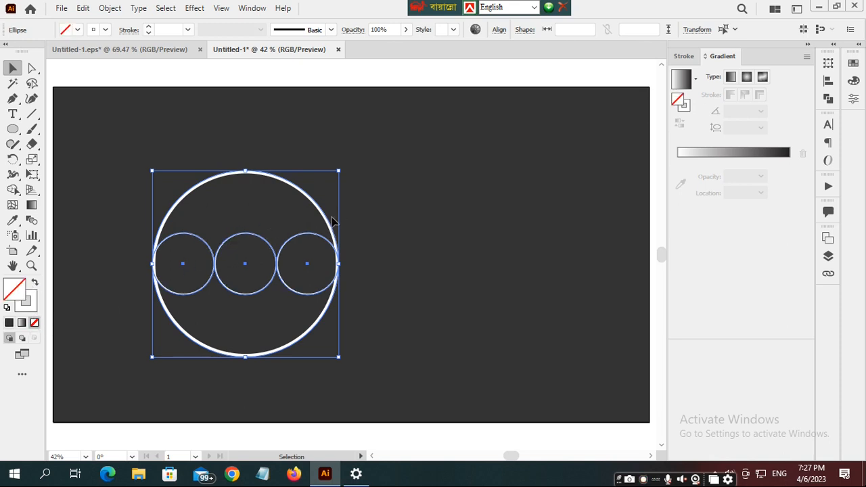
Set the large outer circle's stroke weight to 3 pt and deselect it
click(397, 219)
click(324, 224)
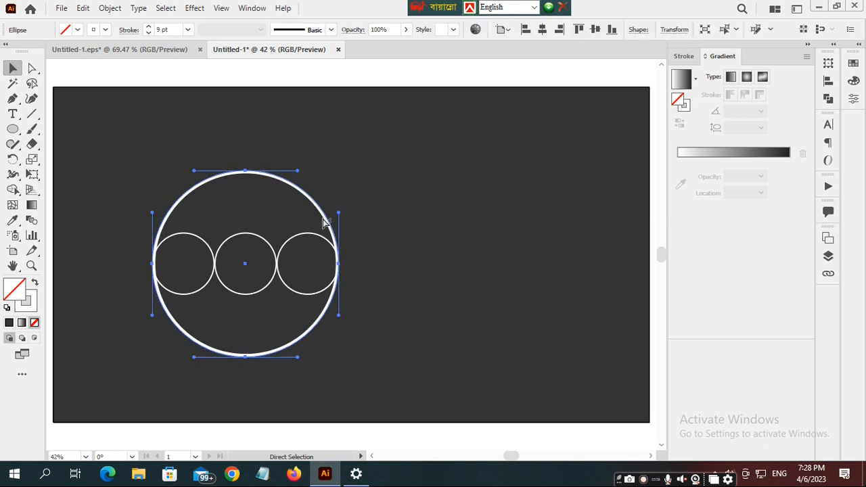
click(187, 31)
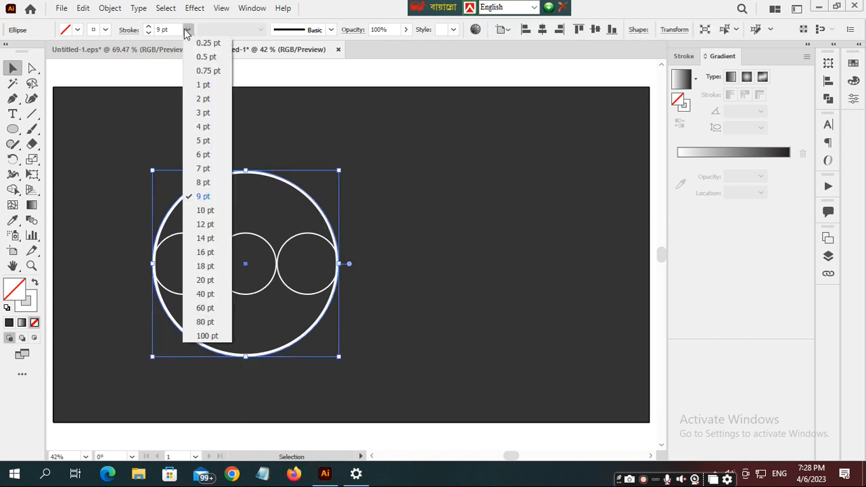
click(223, 113)
click(396, 159)
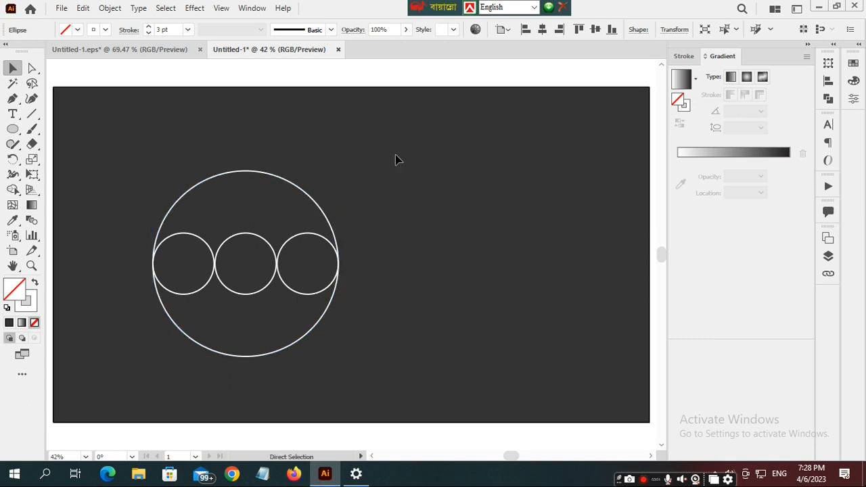
Paste a copy of the left small circle in front and scale it proportionally to span the left and middle circles
click(207, 245)
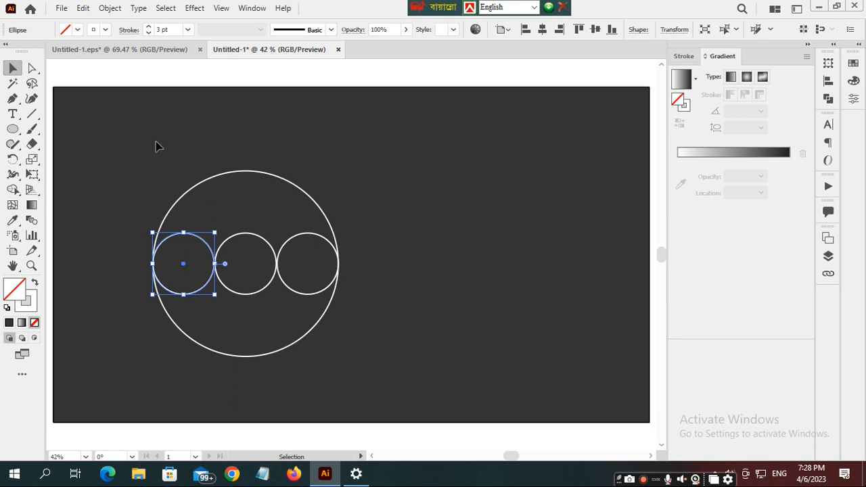
click(83, 8)
mouse_move(108, 11)
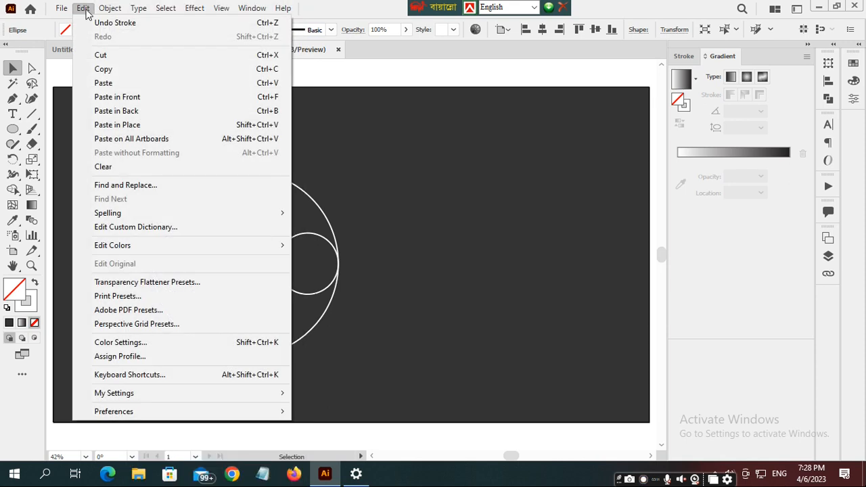
click(104, 69)
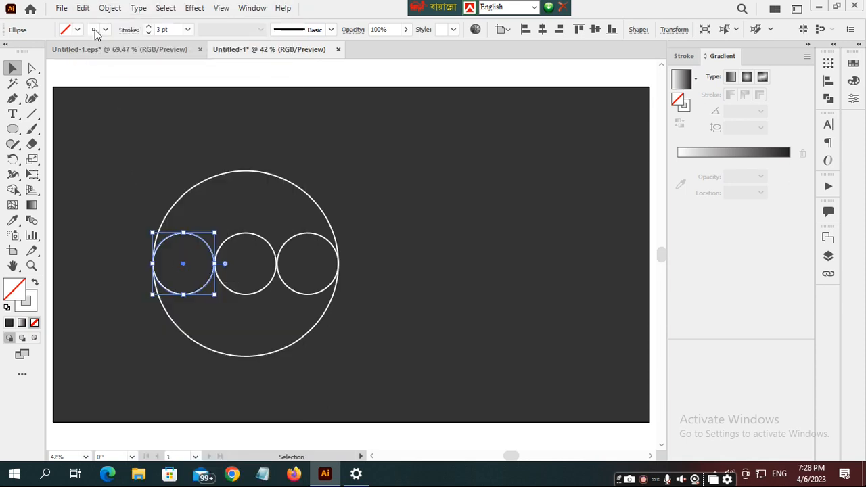
click(83, 9)
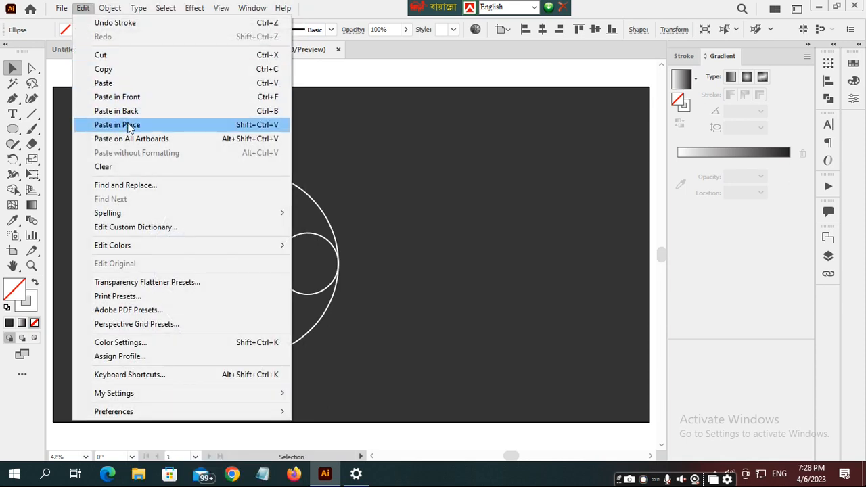
click(132, 100)
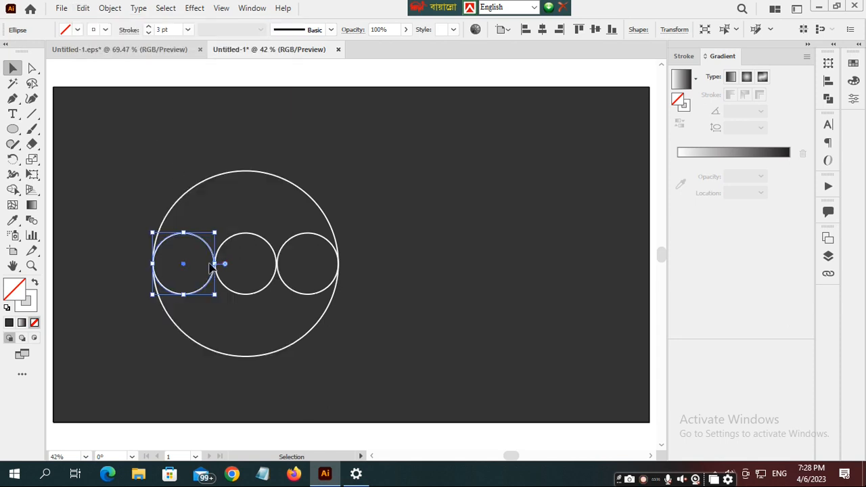
drag(216, 263, 278, 262)
key(shift)
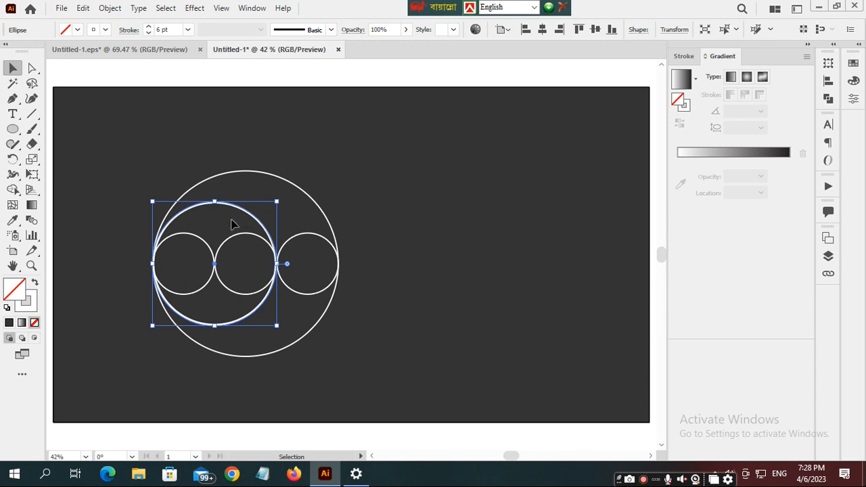
Paste a copy of the medium circle in front and move it right to span the middle and right small circles
click(83, 9)
click(114, 69)
click(85, 8)
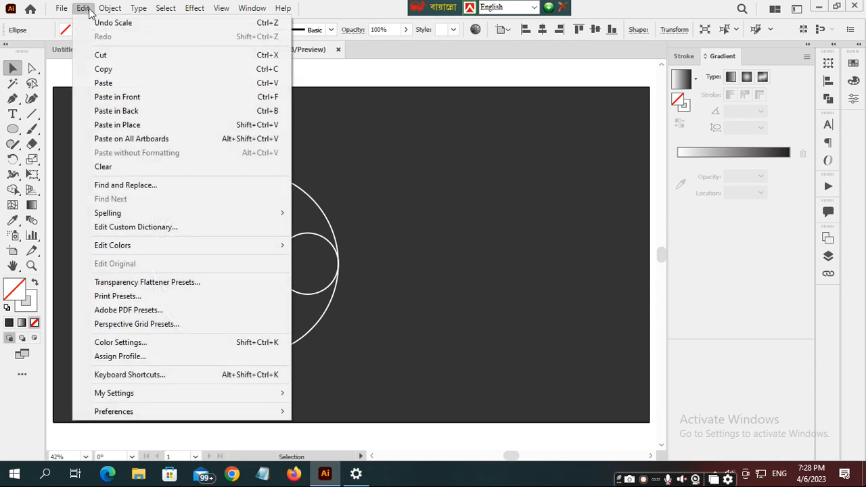
click(134, 96)
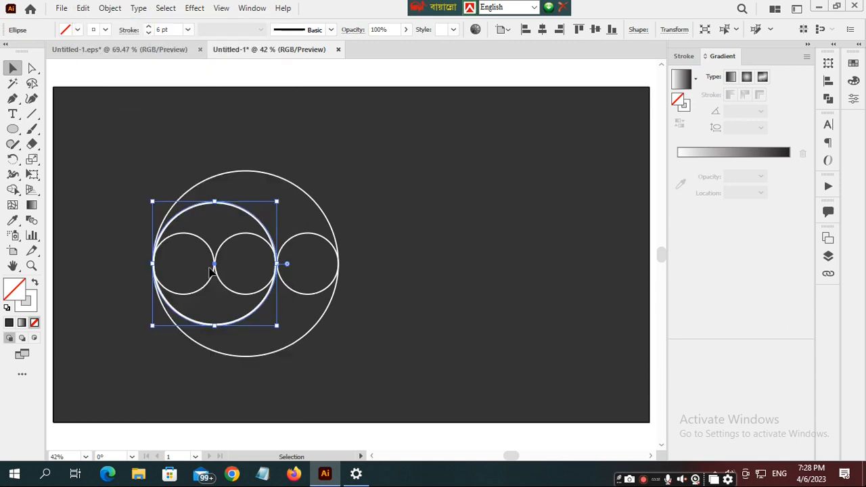
drag(215, 267, 279, 273)
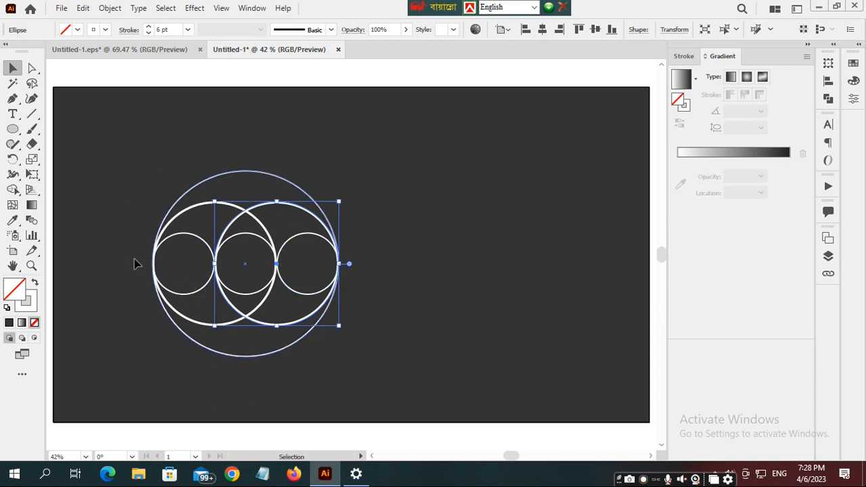
key(a)
key(v)
click(83, 8)
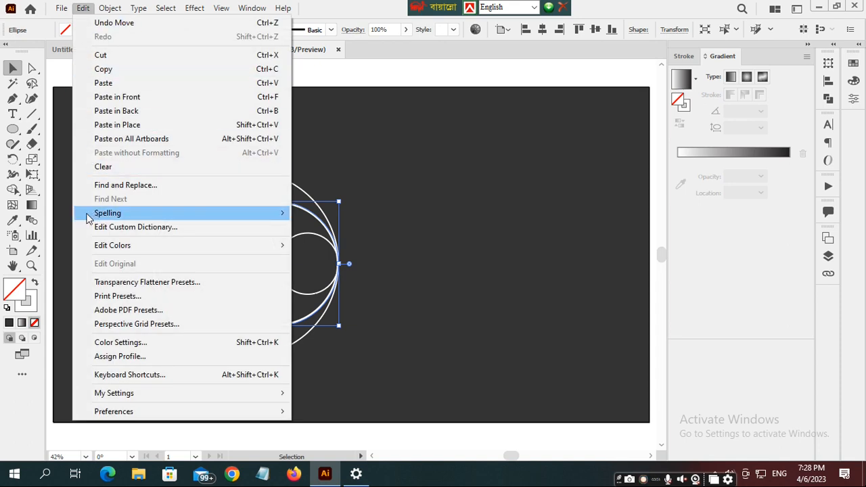
click(68, 197)
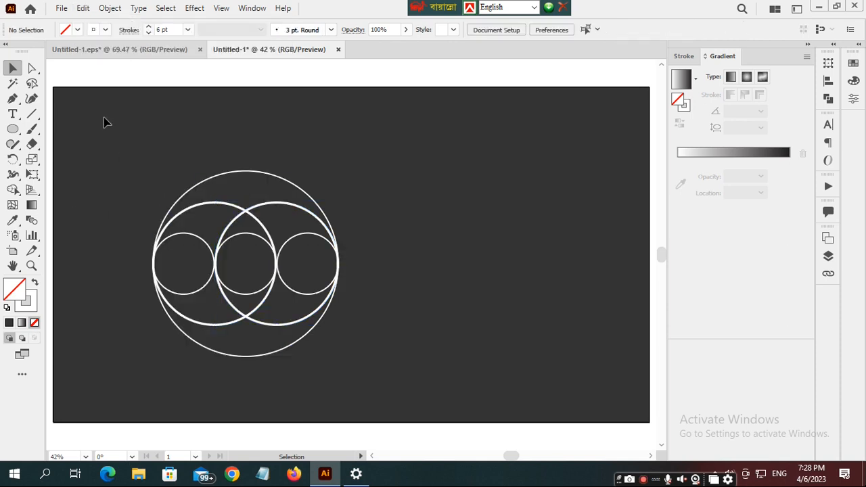
Select all the circles, rotate them 90 degrees so the small circles stack vertically, and deselect
drag(92, 118, 189, 211)
drag(351, 336, 419, 387)
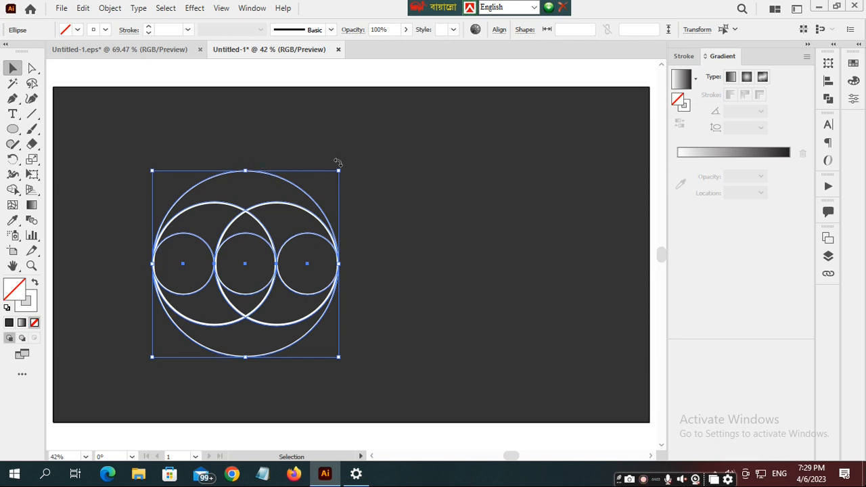
drag(342, 167, 336, 359)
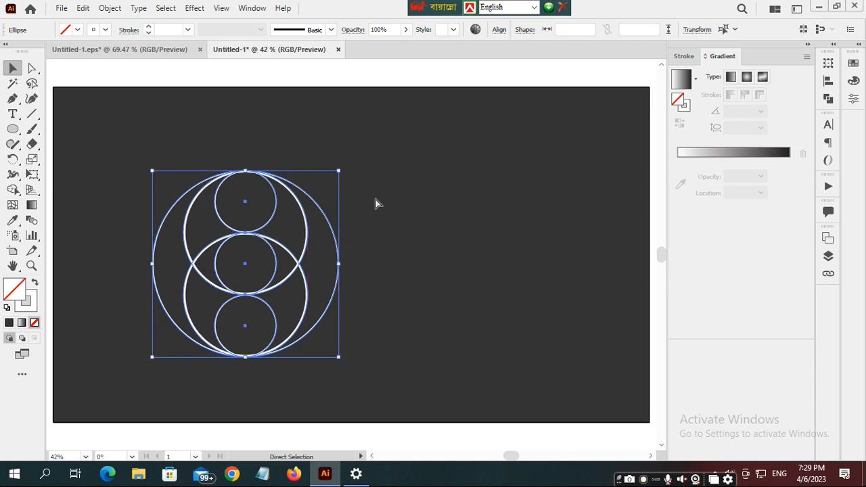
key(ctrl+shift+a)
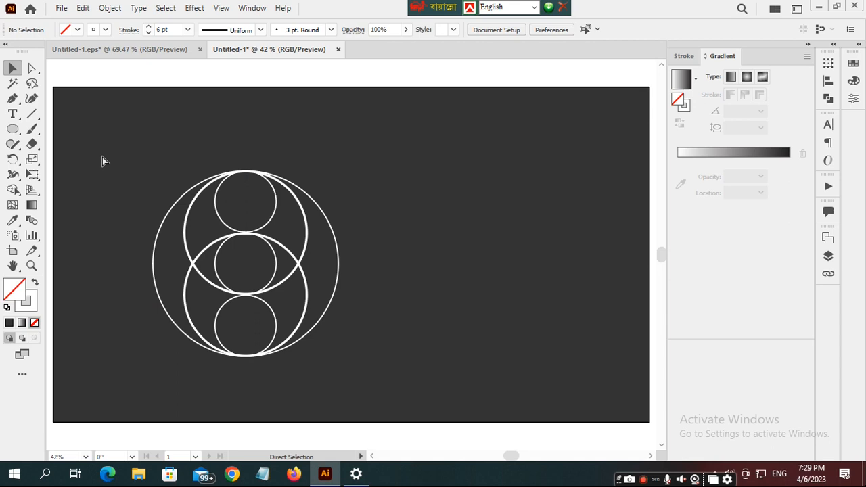
With Shape Builder, merge the upper small circle with the regions to its left and the lower small circle with the regions to its right
drag(102, 156, 459, 396)
key(v)
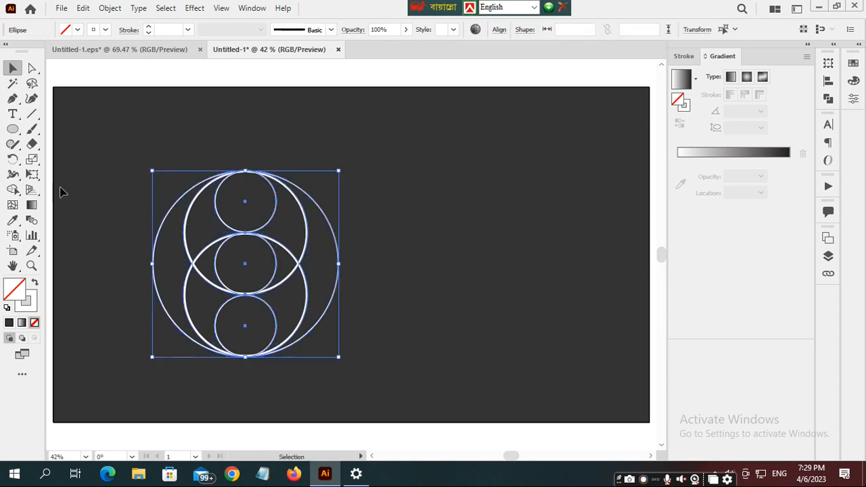
click(13, 190)
drag(227, 215, 178, 240)
drag(260, 332, 321, 290)
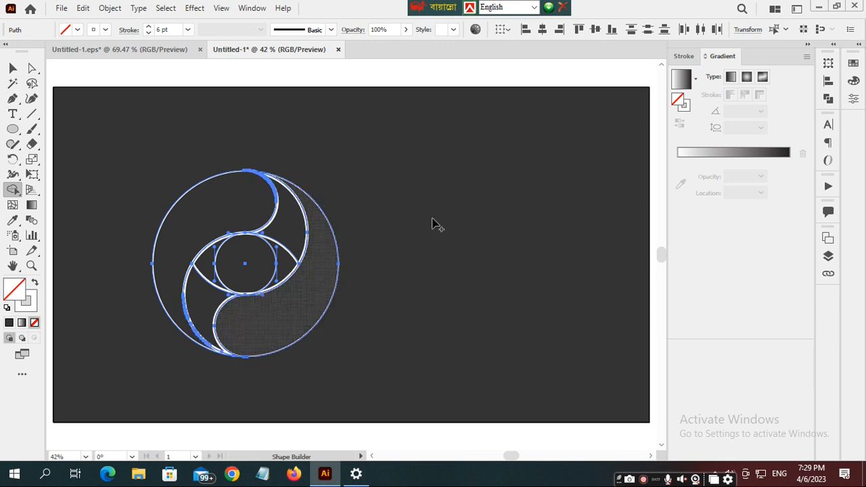
Fill the two merged curved shapes with the yellow swatch using Shape Builder
click(852, 64)
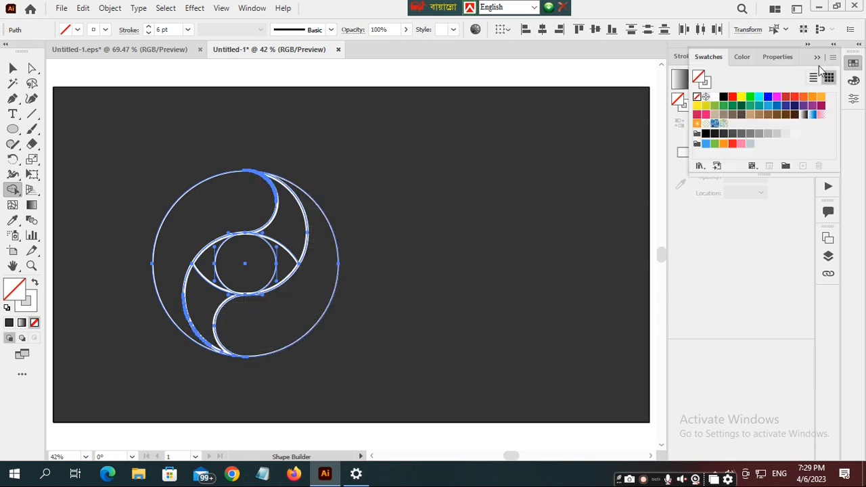
click(742, 100)
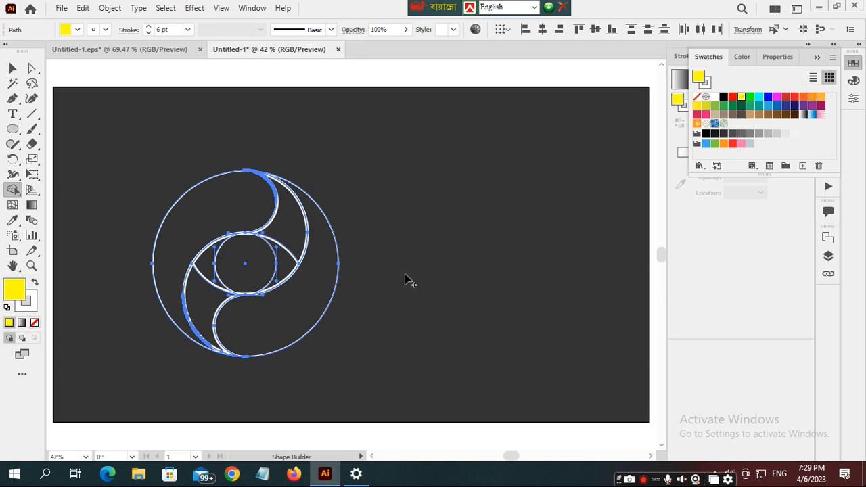
click(255, 333)
click(205, 239)
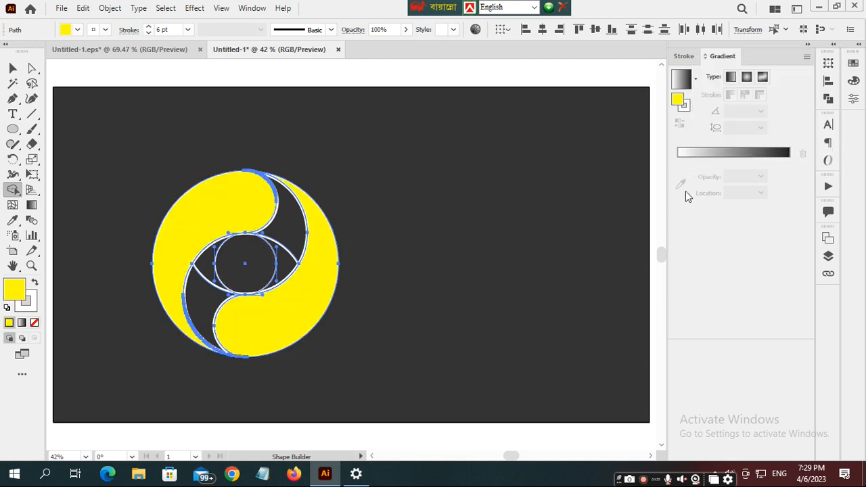
Fill the central circle and both pointed corners of the eye shape with red (R=237 G=28 B=36) using Shape Builder
click(852, 64)
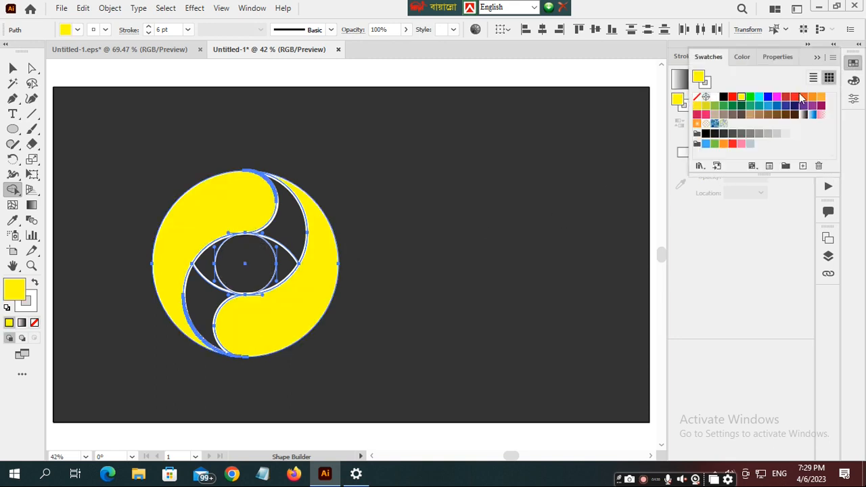
click(795, 97)
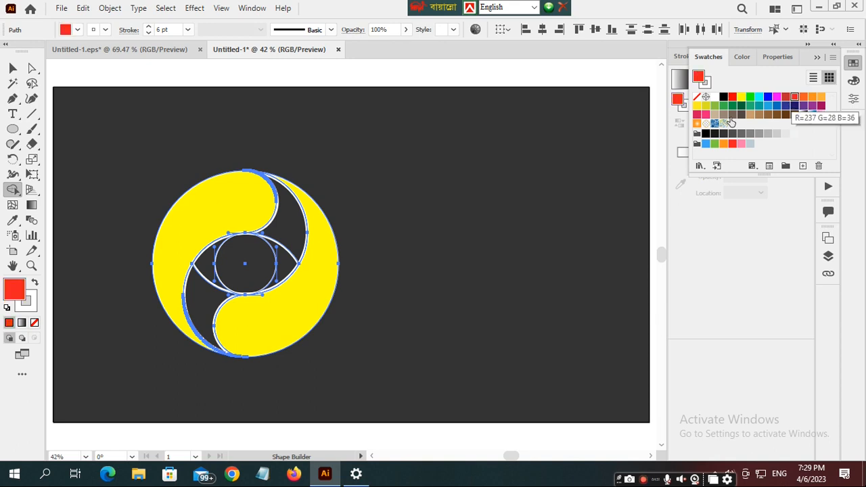
click(205, 272)
click(250, 274)
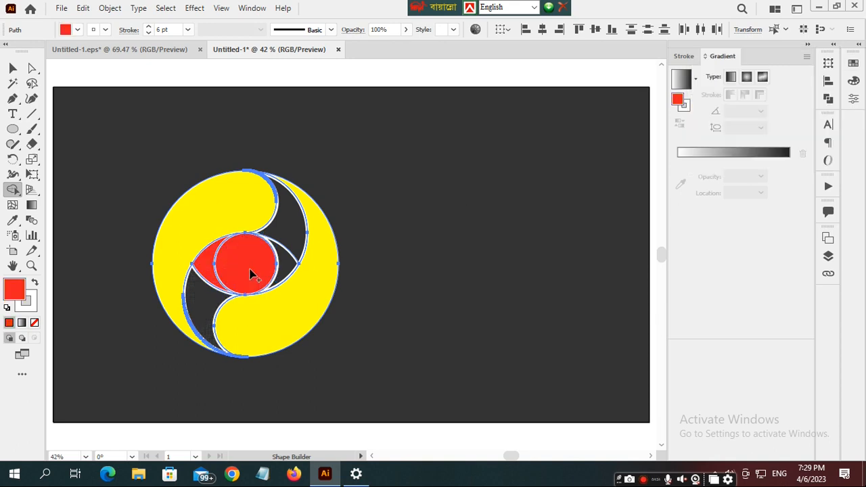
click(280, 270)
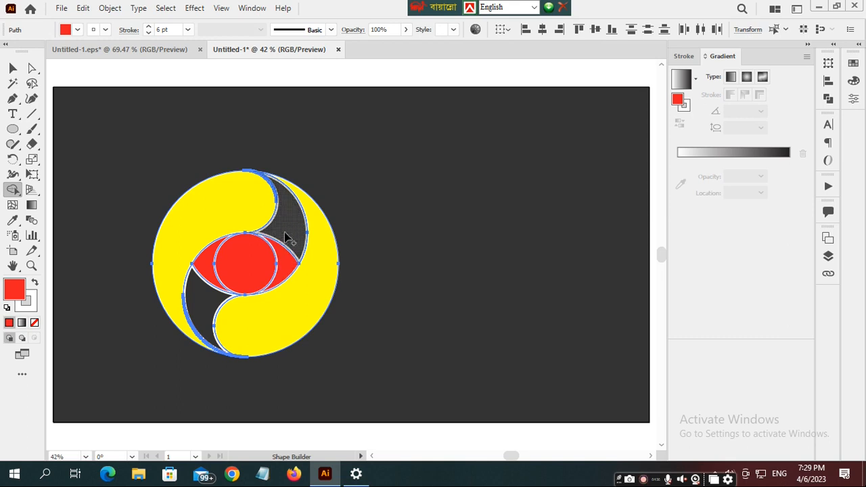
Erase the two empty crescent regions above and below the eye with Shape Builder, and deselect the artwork
alt+click(287, 227)
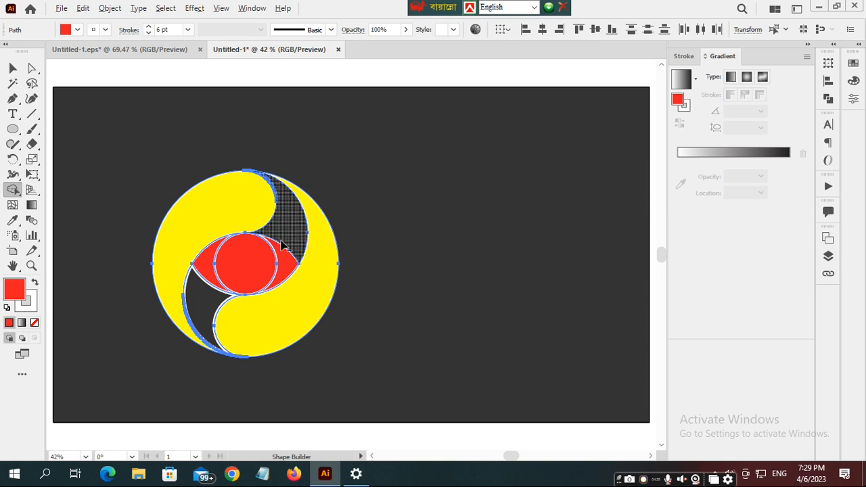
alt+click(205, 307)
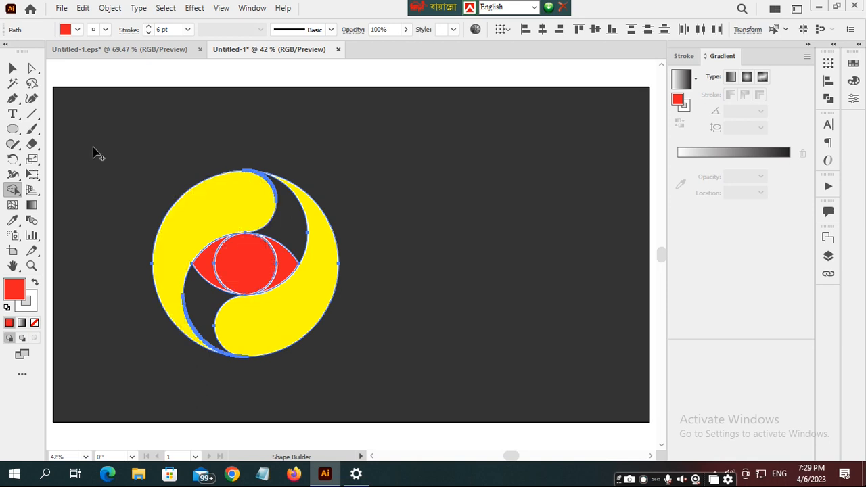
key(v)
click(337, 137)
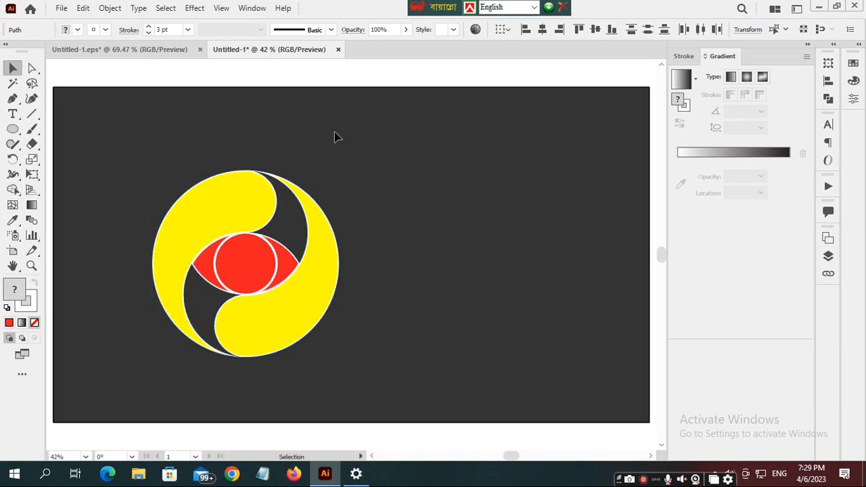
Select all the logo shapes, set their stroke to None, and deselect them
drag(72, 128, 249, 235)
drag(404, 369, 406, 372)
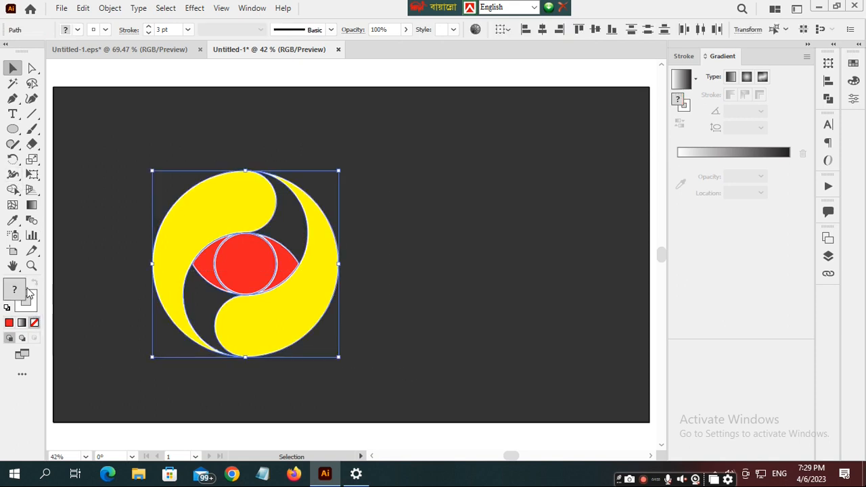
click(24, 307)
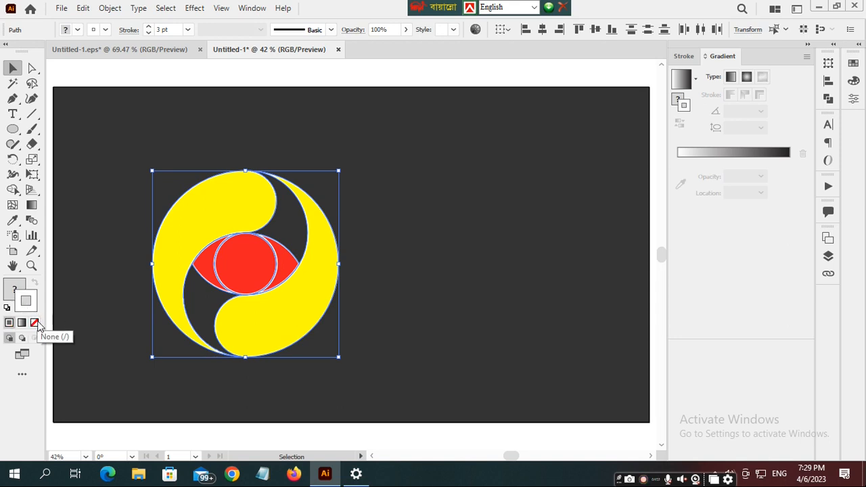
click(34, 323)
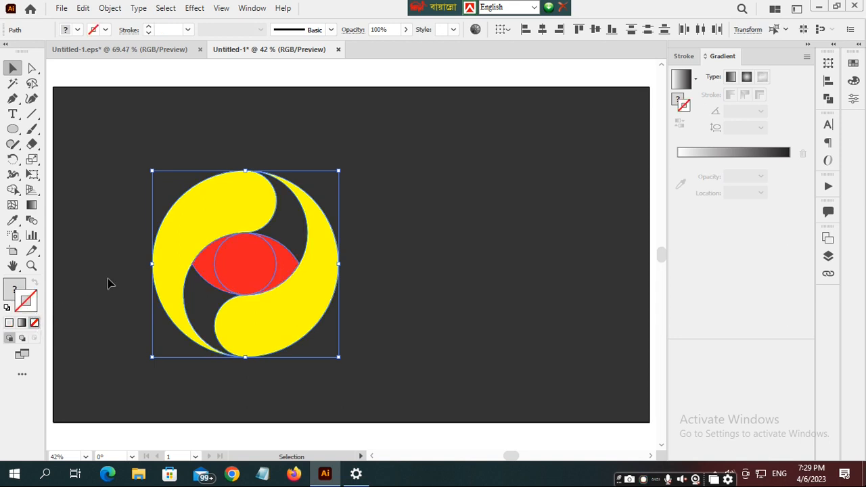
click(398, 234)
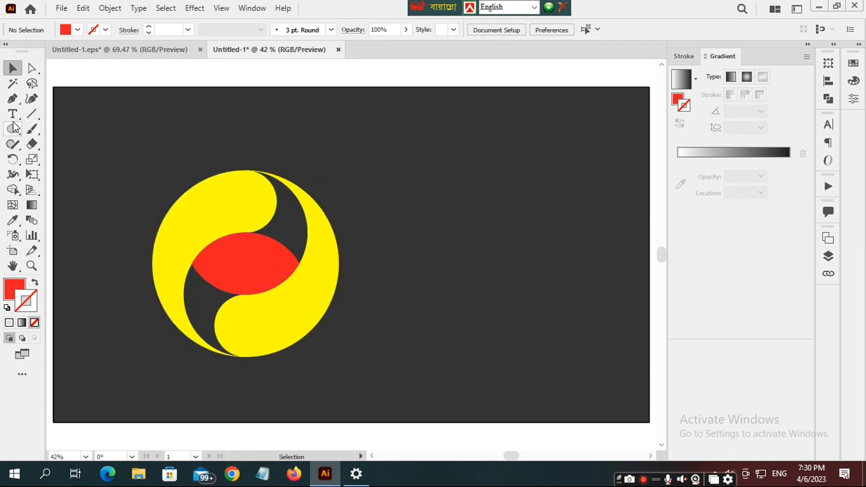
Draw a small red hexagon with a vertex pointing up in the artboard's upper-left corner, using the Polygon tool
drag(14, 128, 52, 177)
drag(78, 100, 84, 136)
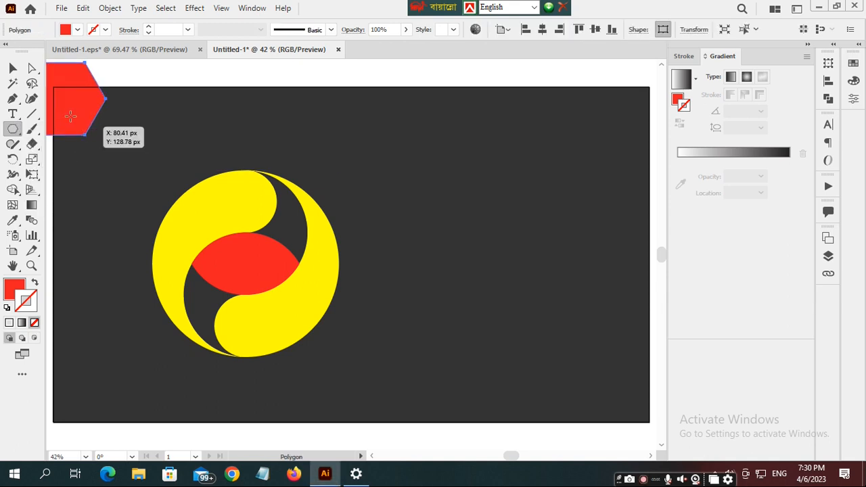
drag(65, 101, 101, 138)
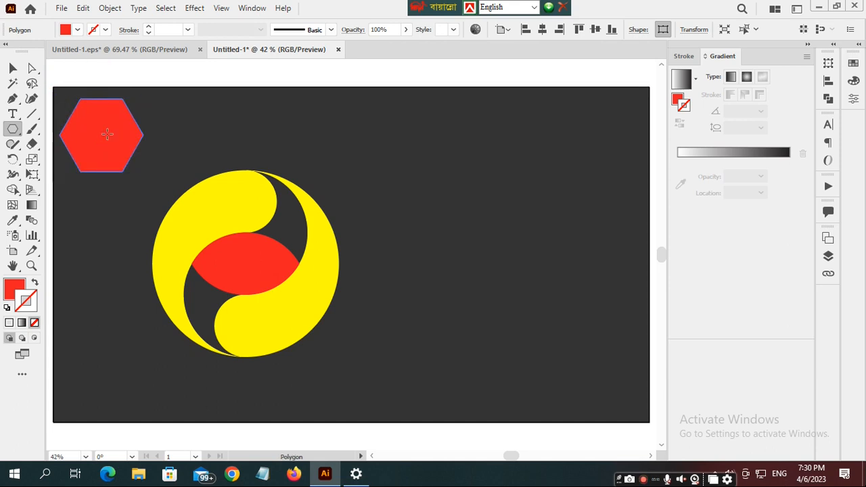
drag(146, 95, 136, 170)
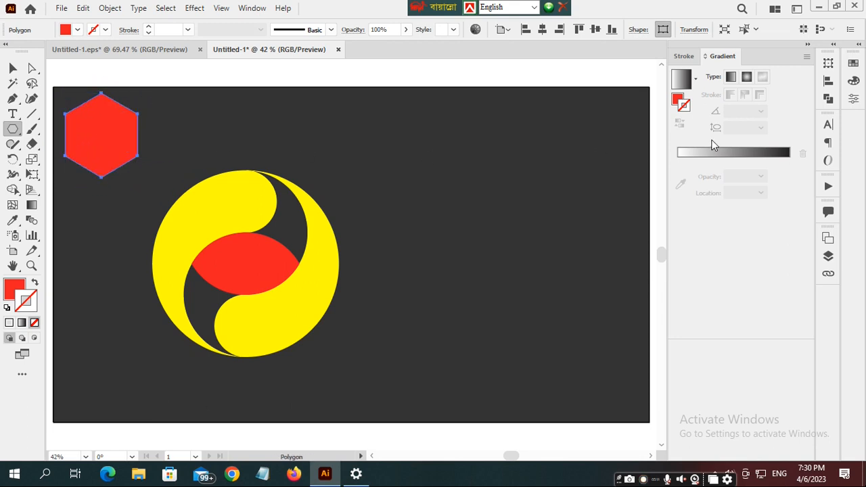
Apply a linear gradient fill to the hexagon and set its starting color stop to the yellow swatch
click(678, 101)
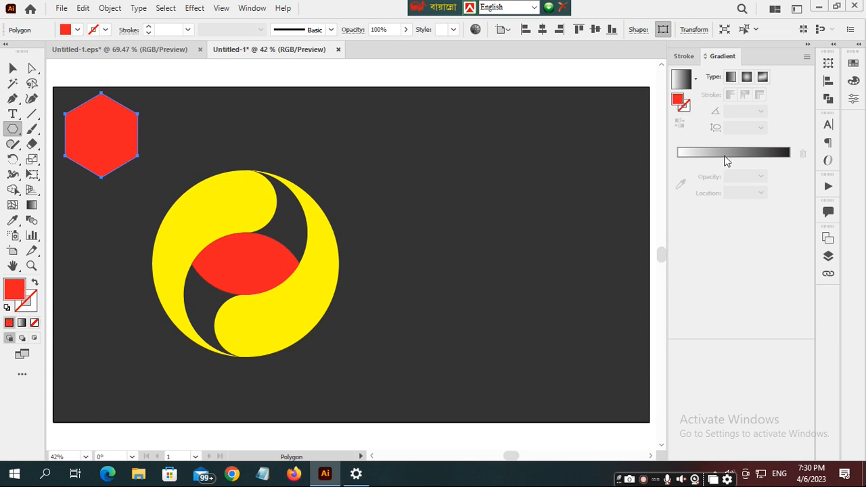
click(725, 156)
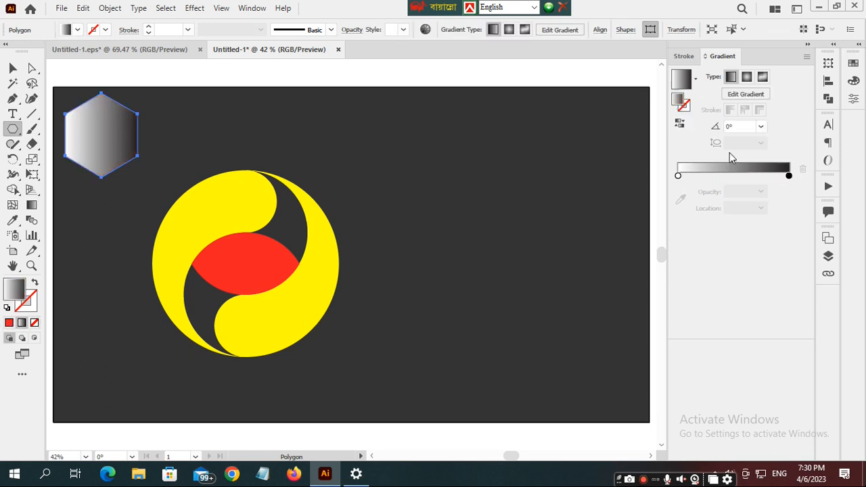
click(679, 177)
double_click(678, 176)
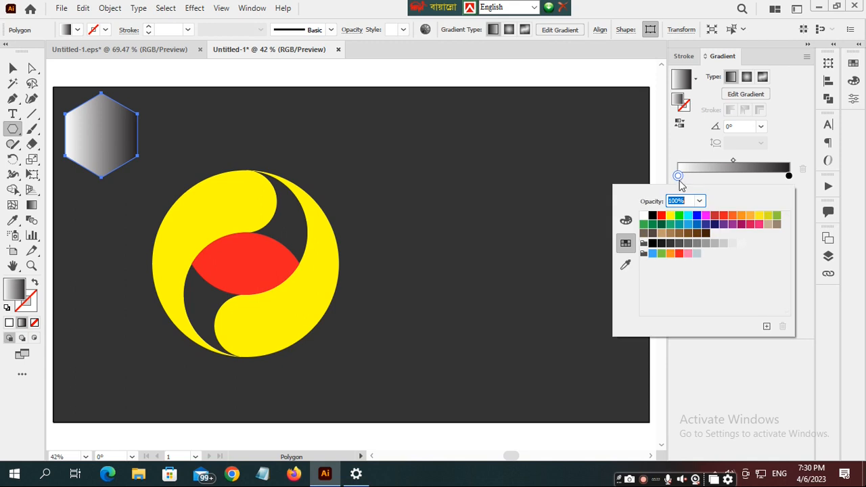
click(669, 215)
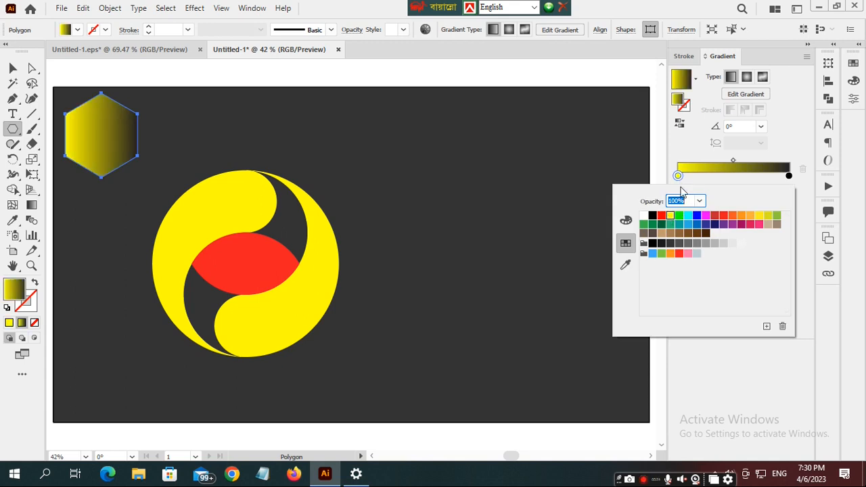
Set the hexagon gradient's end color stop to the black swatch and deselect the hexagon
click(788, 176)
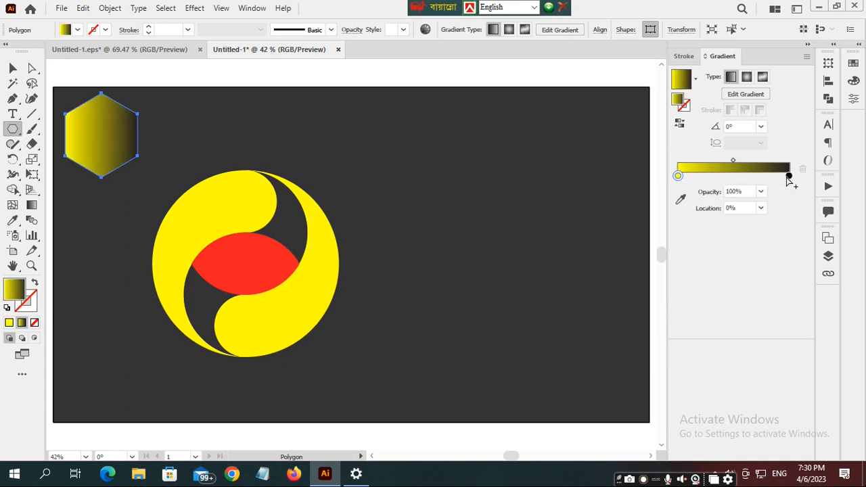
double_click(788, 175)
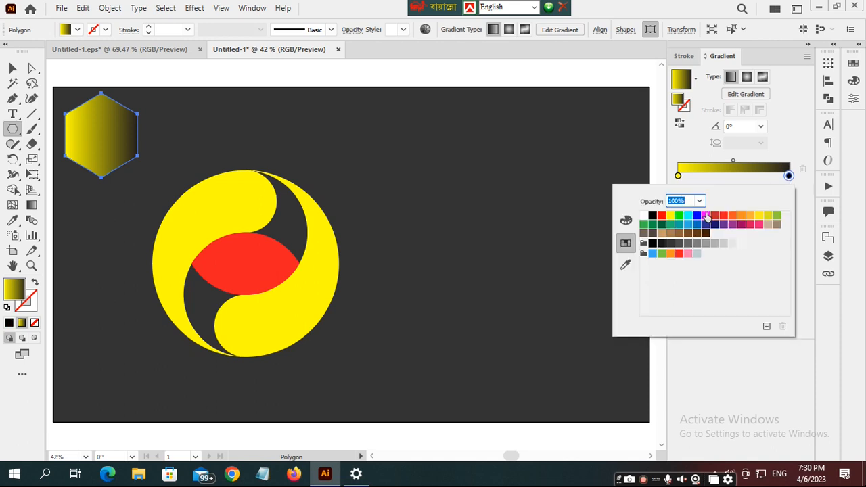
click(652, 217)
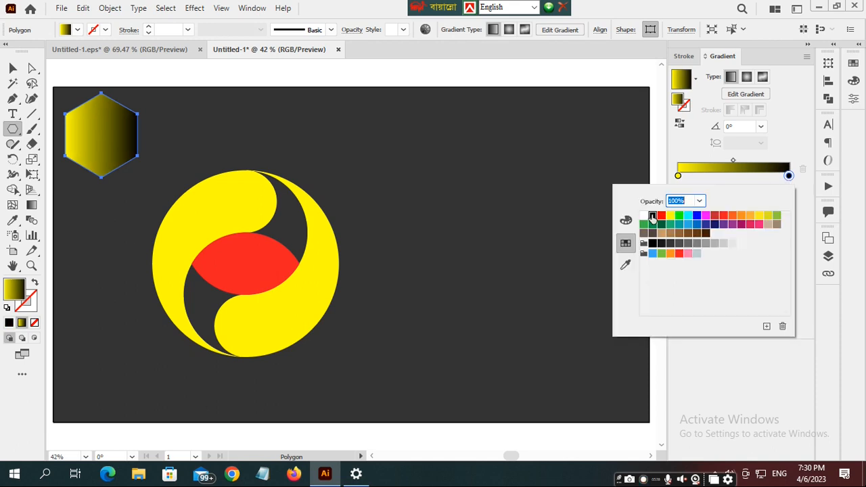
click(789, 177)
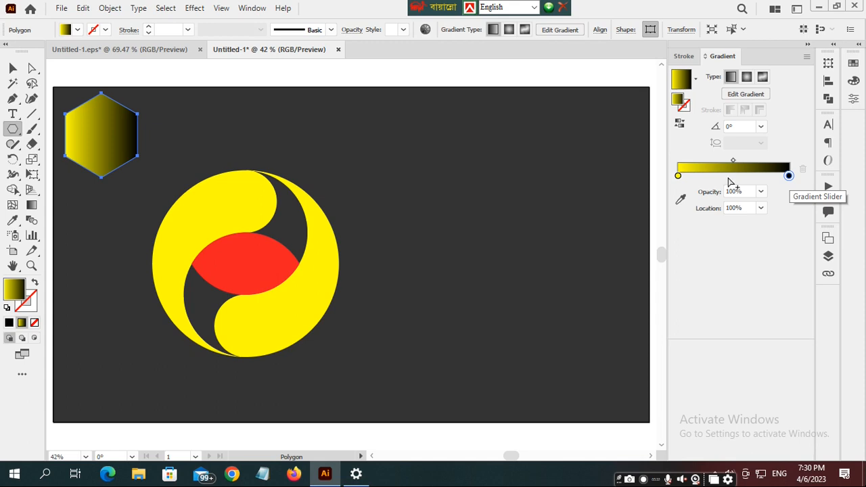
ctrl+click(263, 131)
Select all the logo shapes, apply the hexagon's yellow-to-black gradient to them with the Eyedropper, and deselect
drag(167, 154, 205, 229)
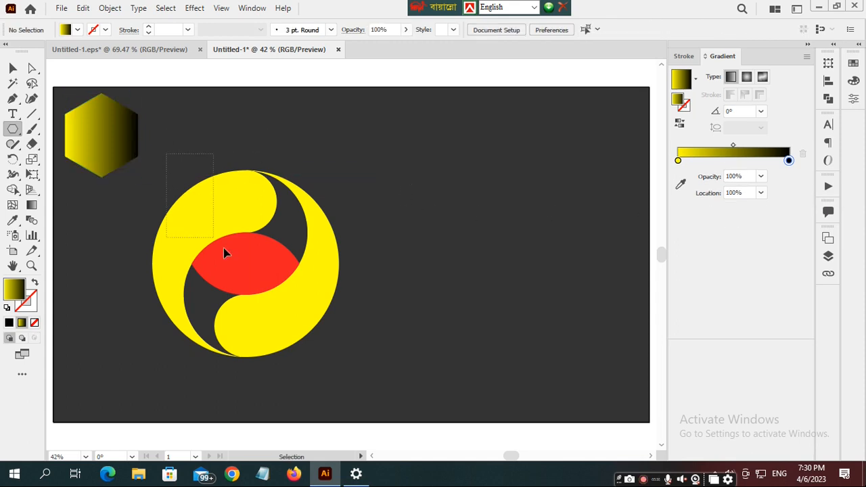
drag(348, 378, 374, 391)
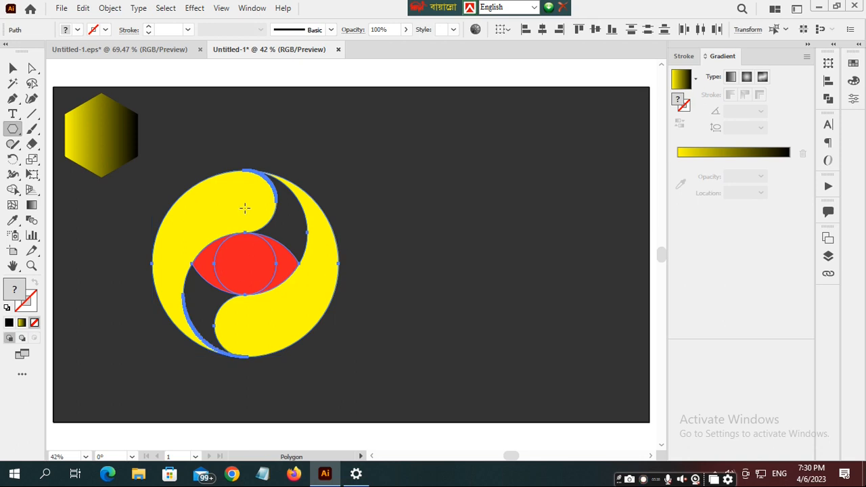
key(i)
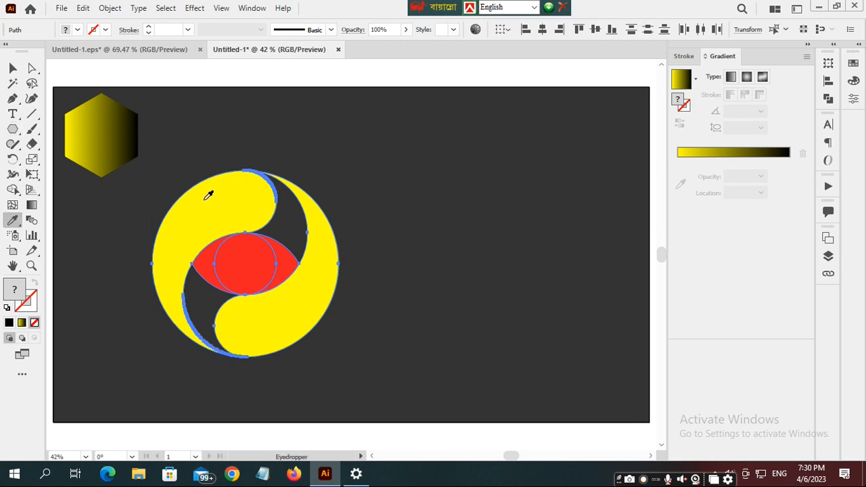
click(112, 131)
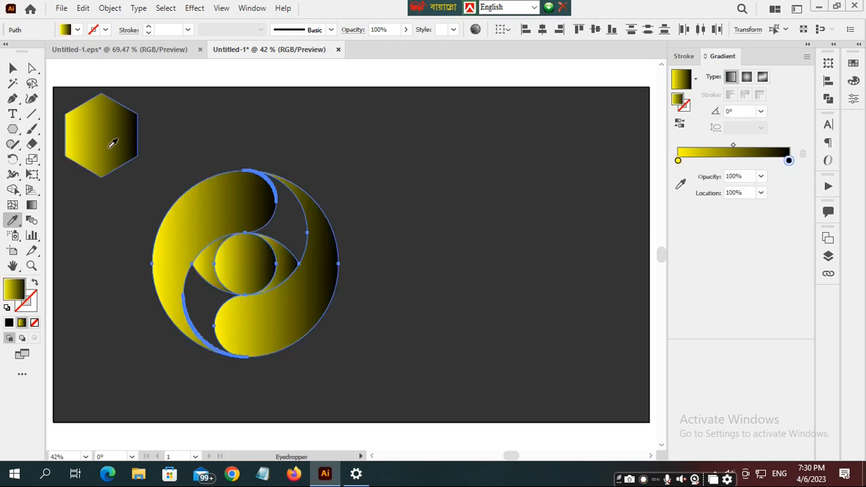
ctrl+click(372, 172)
Reverse the gradient of the logo's left curved shape so it runs from black to yellow
ctrl+click(231, 210)
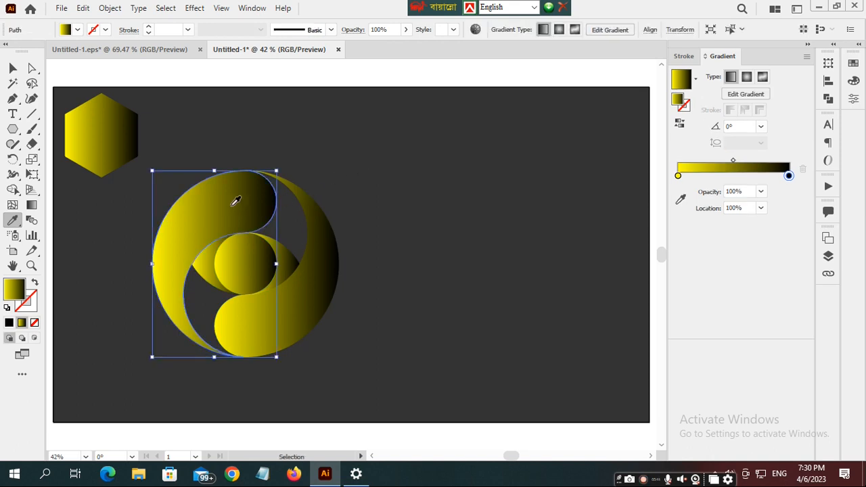
key(g)
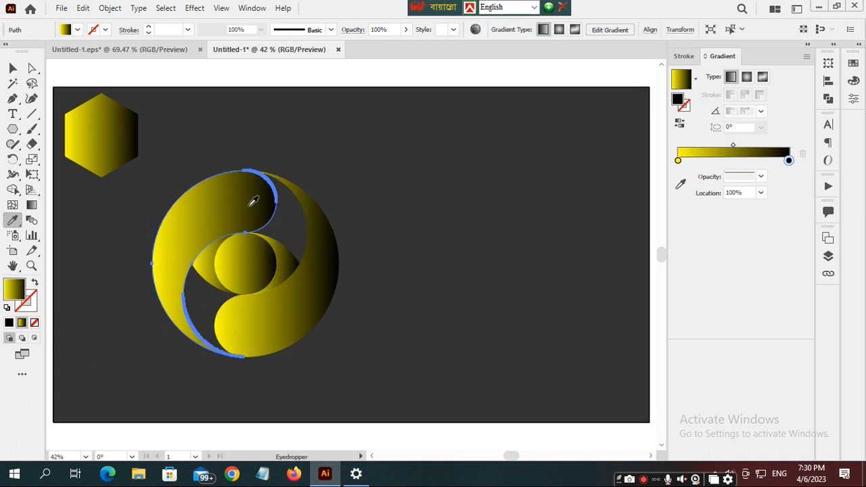
click(679, 123)
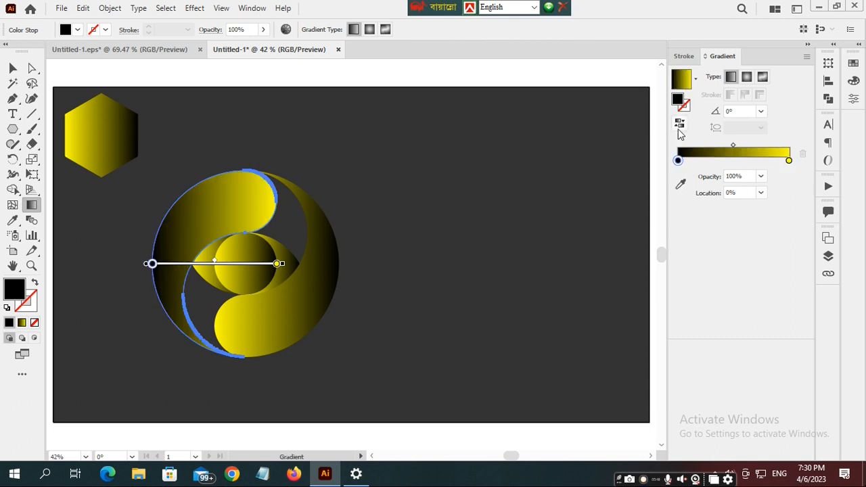
Reverse the gradient of the eye's left pointed corner so black is at its tip, and deselect
ctrl+click(328, 284)
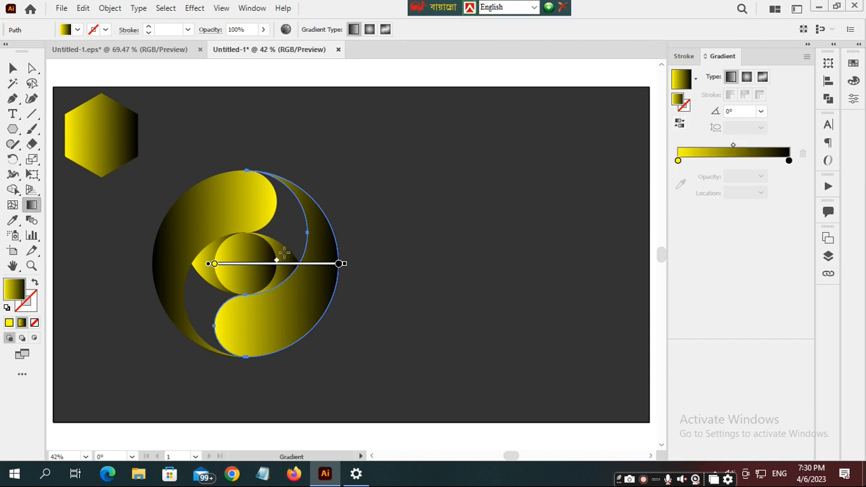
ctrl+click(199, 268)
click(198, 267)
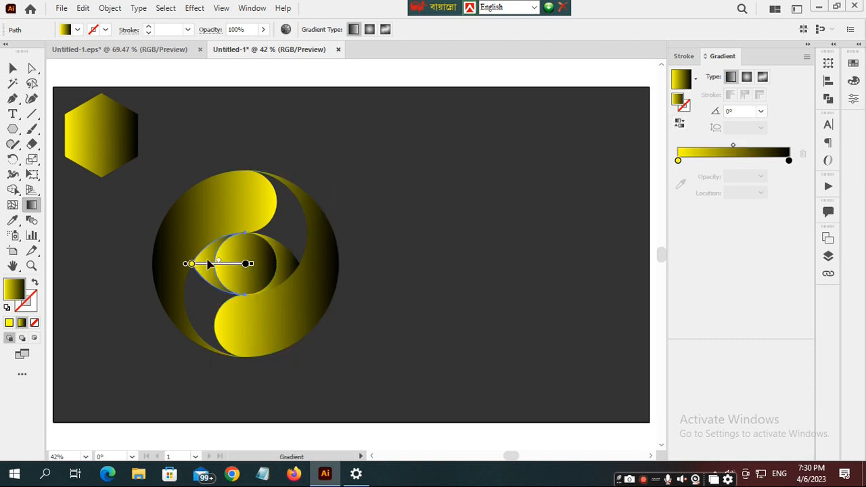
click(679, 123)
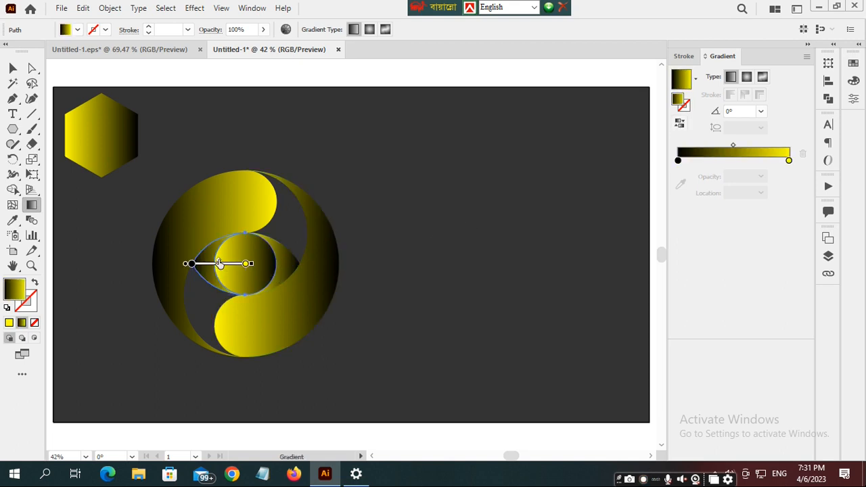
scroll(219, 264, up, 3)
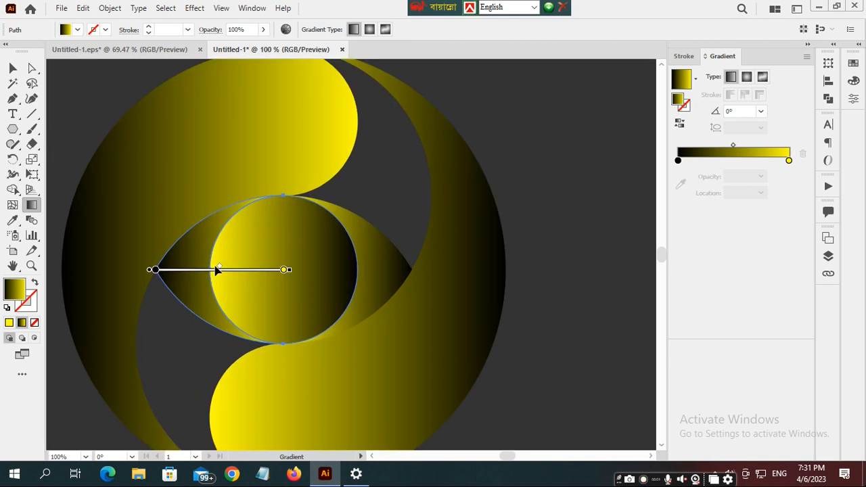
ctrl+click(568, 203)
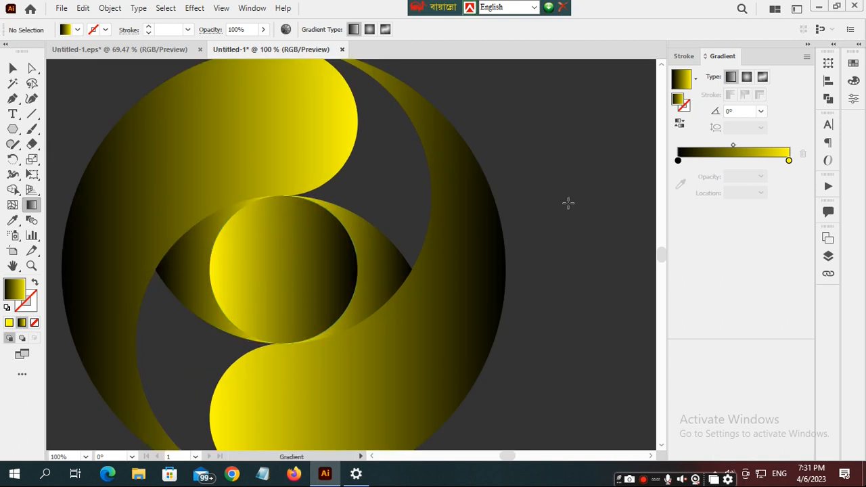
Give the eye's central circle a reversed radial gradient with a black center, and extend its yellow end slightly past the circle's edge
ctrl+click(299, 296)
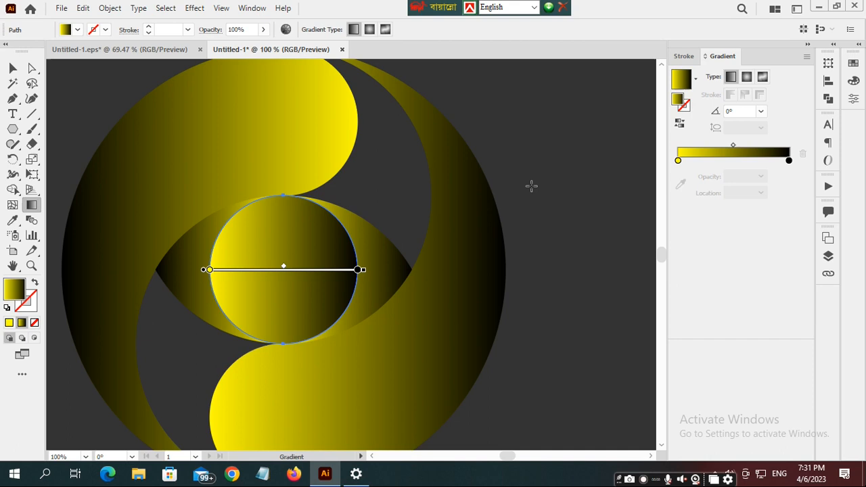
click(747, 79)
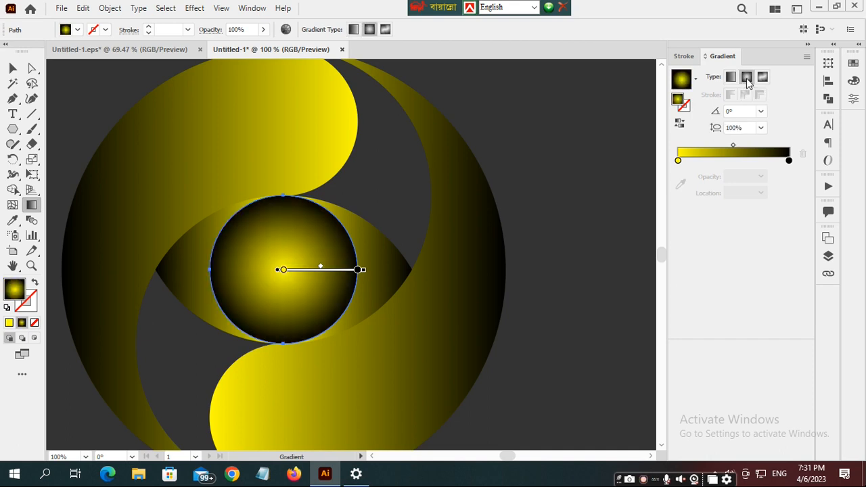
click(681, 128)
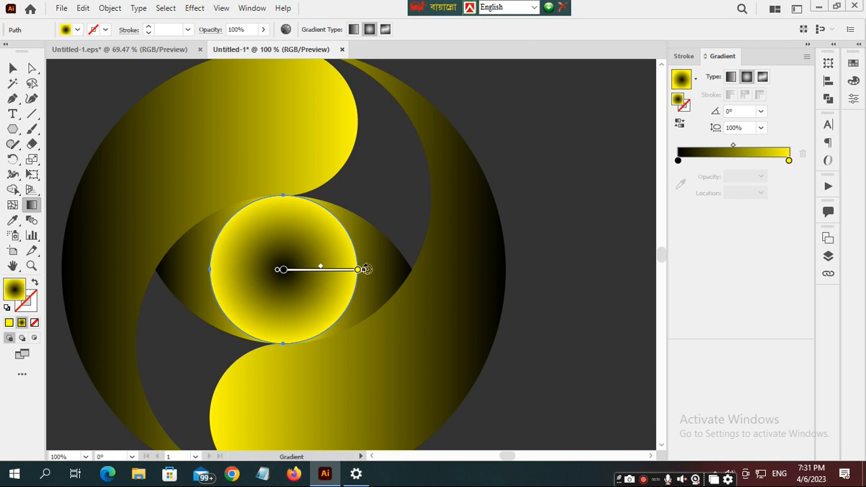
mouse_move(364, 270)
mouse_down()
mouse_move(392, 271)
mouse_move(376, 270)
mouse_up()
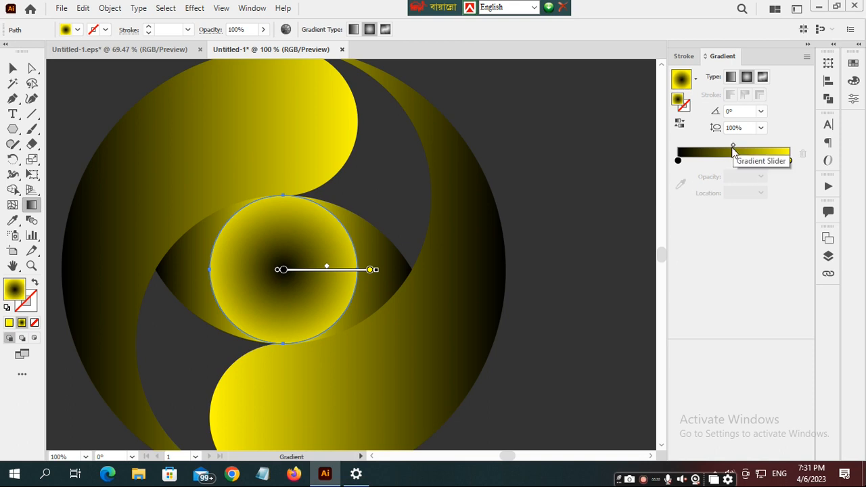
Set the midpoint of the central circle's radial gradient to 80% and pull it inward to about 69%
click(733, 146)
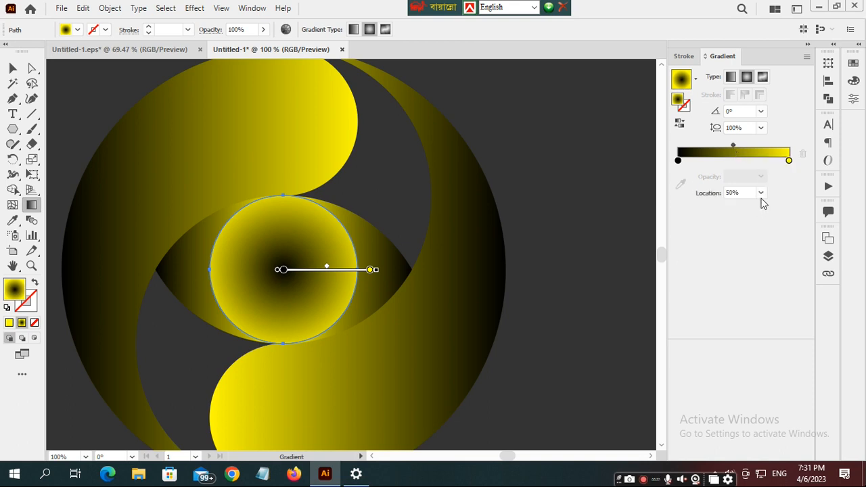
click(760, 193)
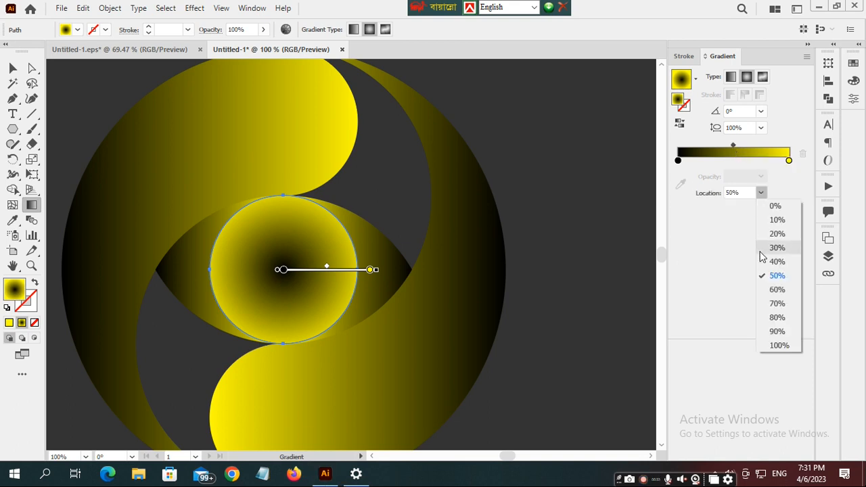
click(761, 318)
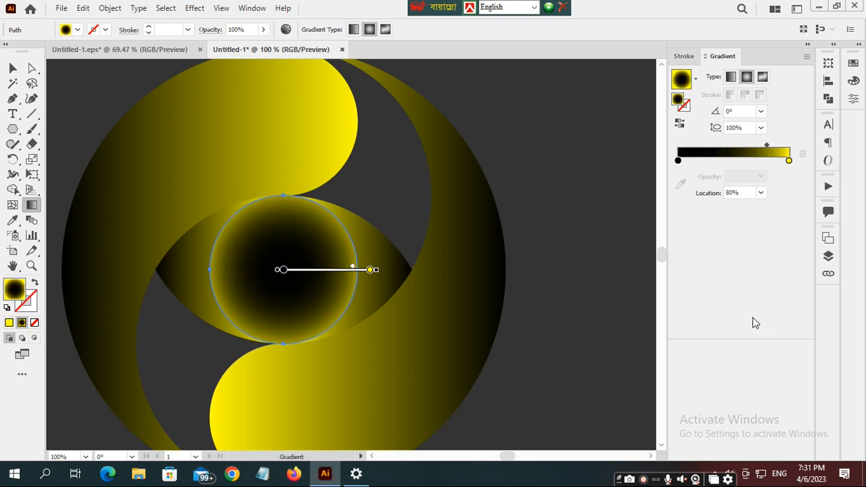
mouse_move(347, 282)
drag(352, 269, 344, 269)
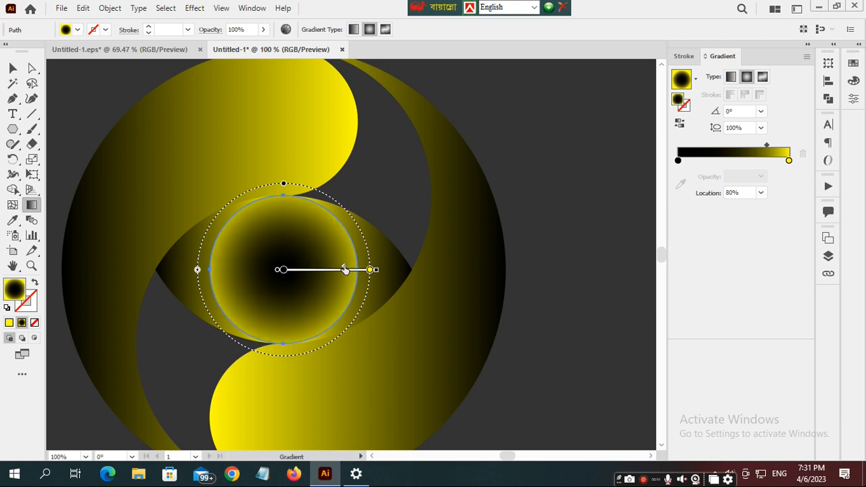
drag(345, 269, 344, 270)
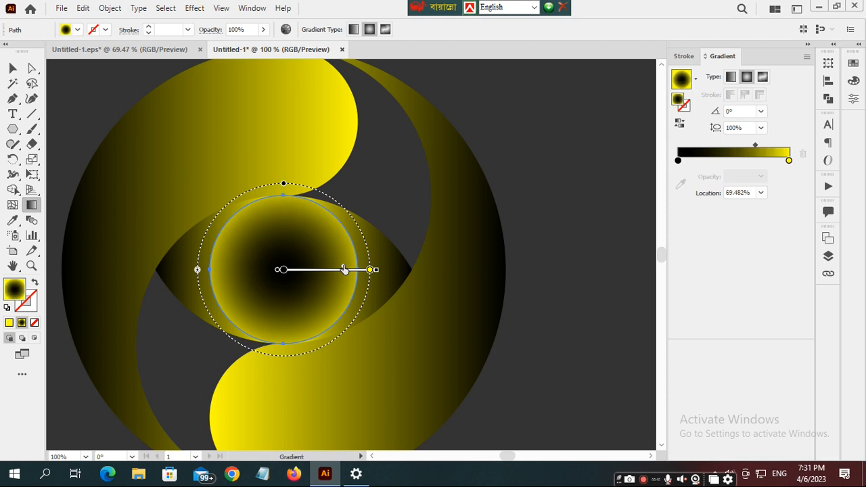
Set the central circle's gradient midpoint location to 60% and deselect the circle
click(761, 193)
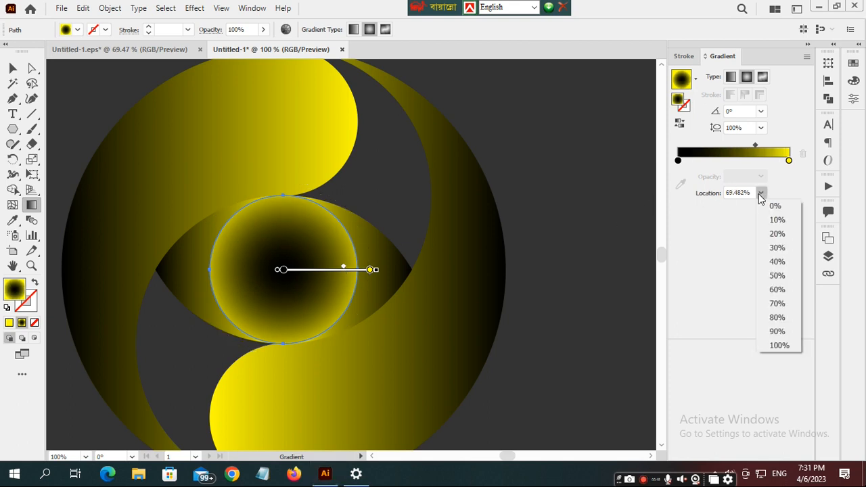
click(774, 291)
ctrl+click(554, 260)
Reselect the central circle, set its gradient midpoint location to 70%, and deselect
ctrl+click(369, 284)
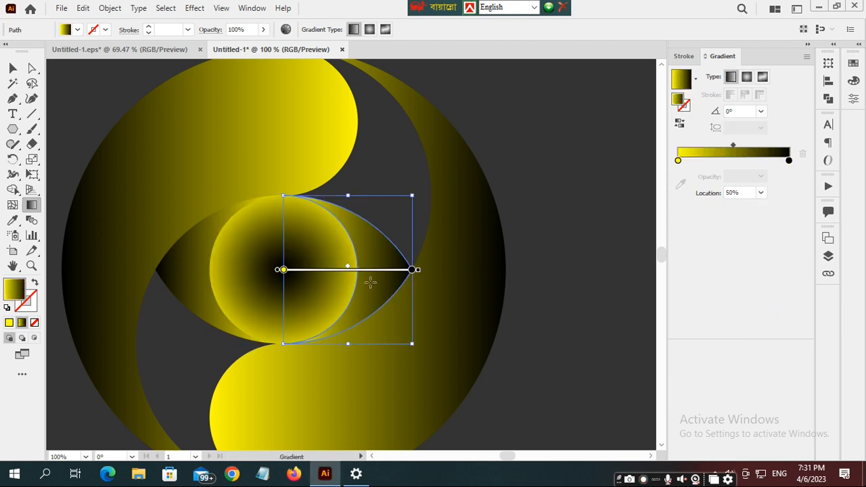
ctrl+click(275, 258)
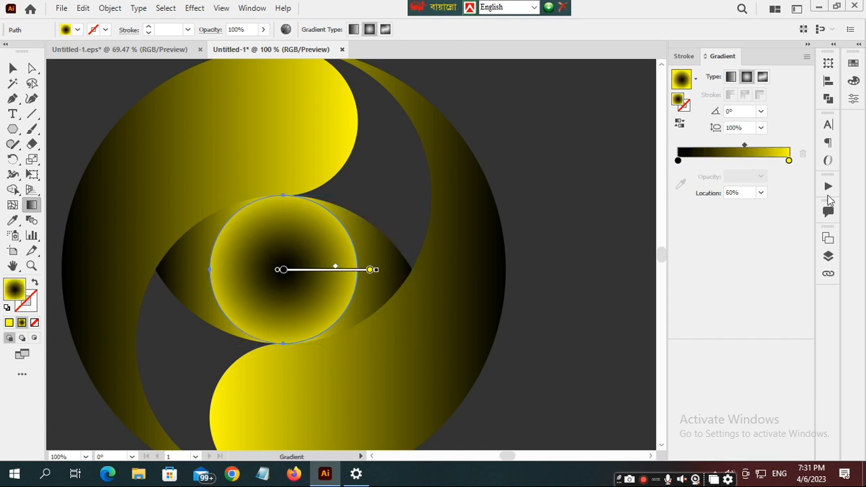
click(760, 196)
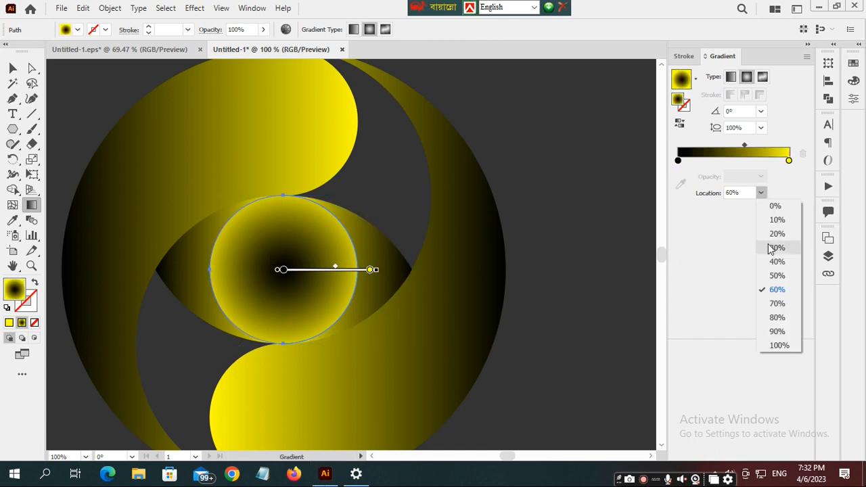
click(776, 302)
key(ctrl)
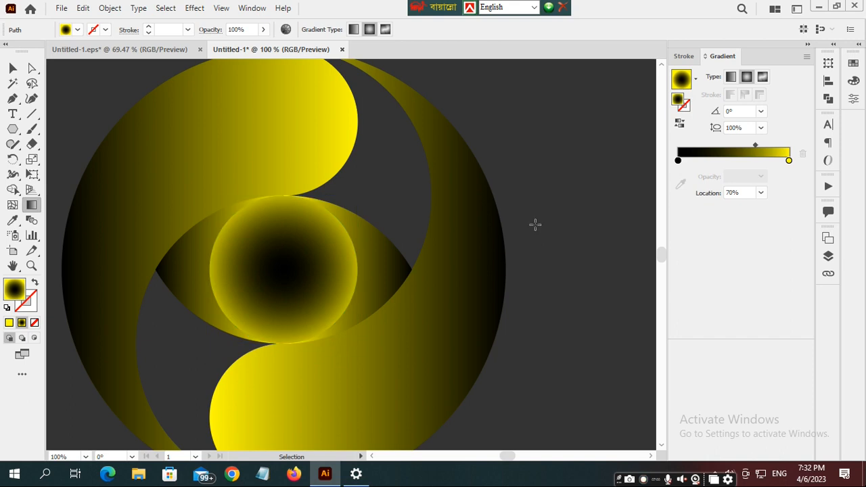
ctrl+click(535, 230)
Move the gradient midpoints of the eye's right and left corners toward their tips, to about 67% and 34%, and deselect
click(372, 276)
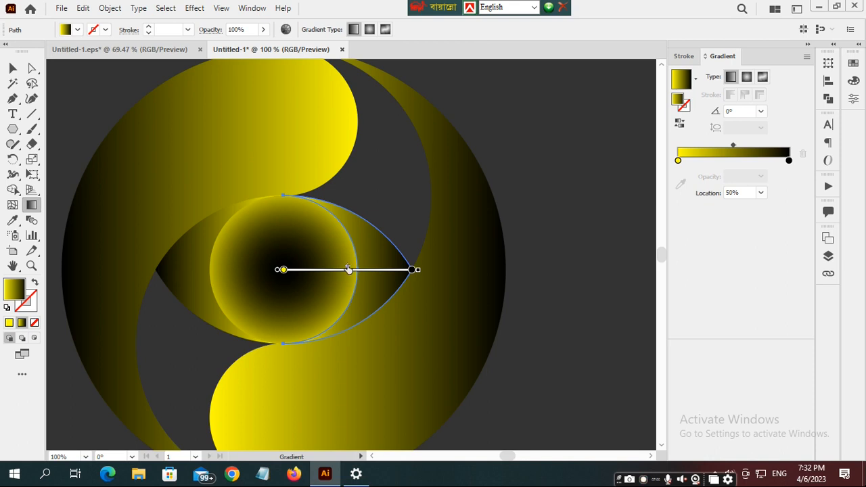
drag(348, 269, 366, 269)
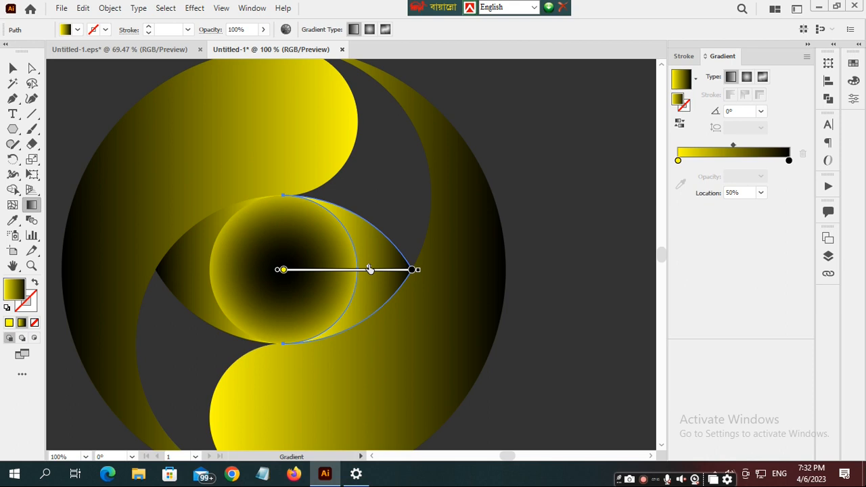
key(v)
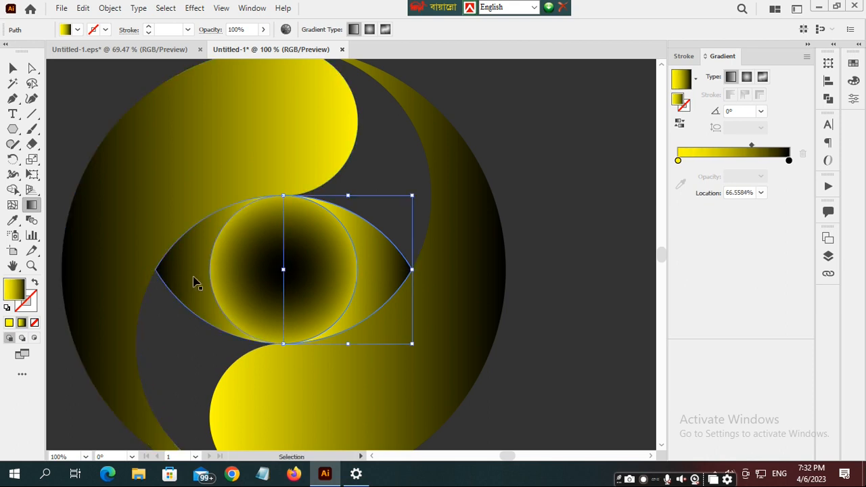
ctrl+click(194, 276)
drag(219, 269, 200, 270)
ctrl+click(534, 251)
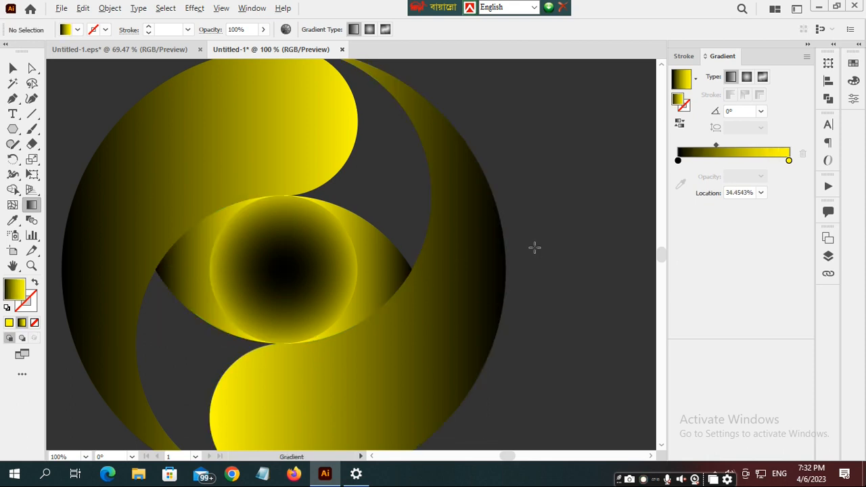
scroll(534, 248, down, 2)
key(v)
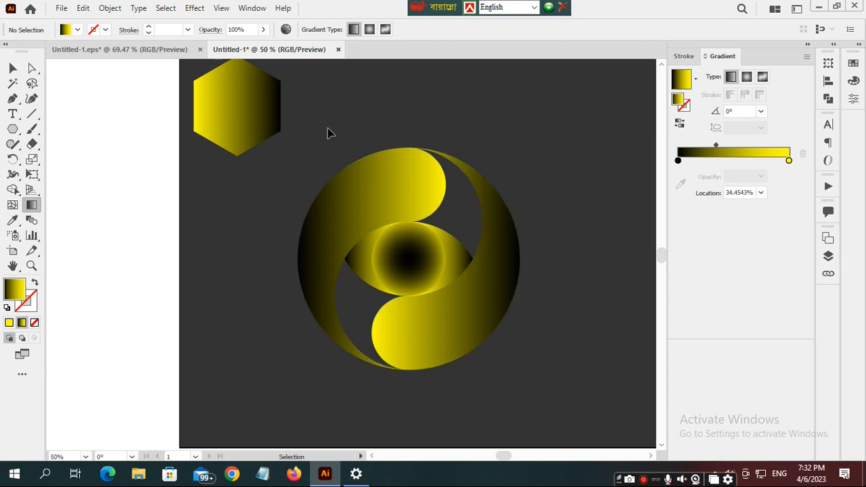
drag(313, 138, 517, 372)
drag(545, 408, 547, 404)
key(g)
key(ctrl)
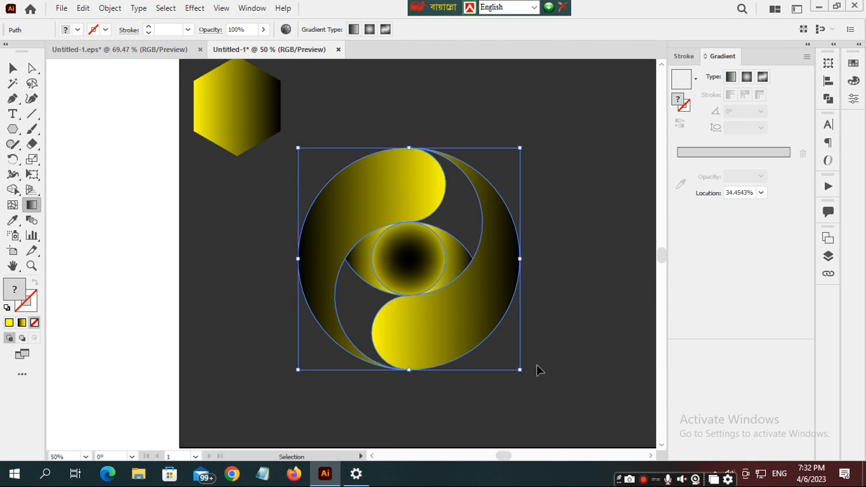
ctrl+click(546, 294)
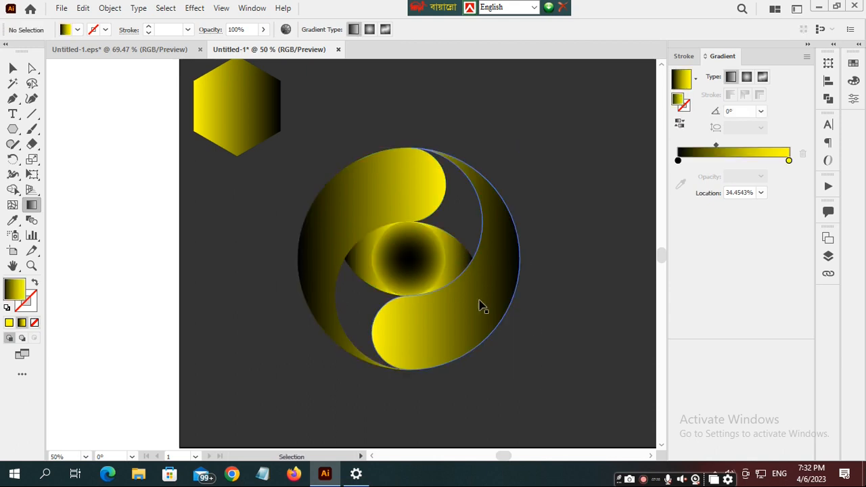
Rotate the right curved shape's gradient to 45°, extend its black end to the shape's upper-right edge, and deselect
ctrl+click(485, 305)
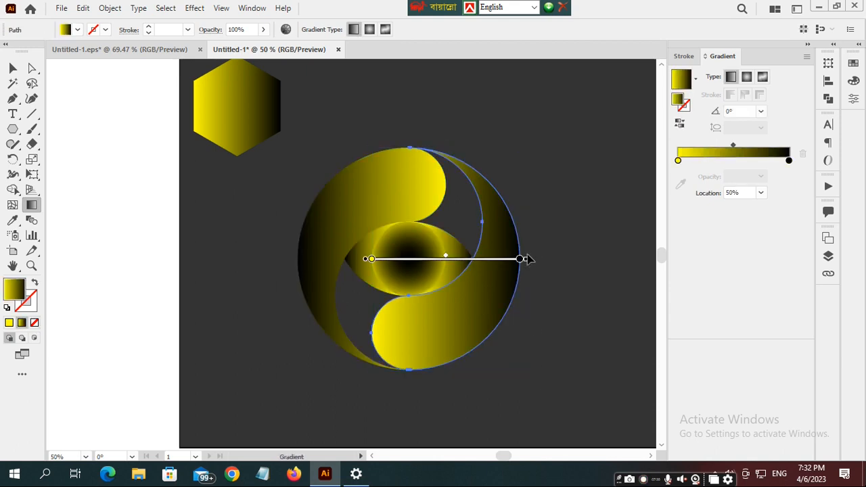
mouse_move(526, 255)
mouse_down()
mouse_move(487, 201)
mouse_move(442, 282)
mouse_up()
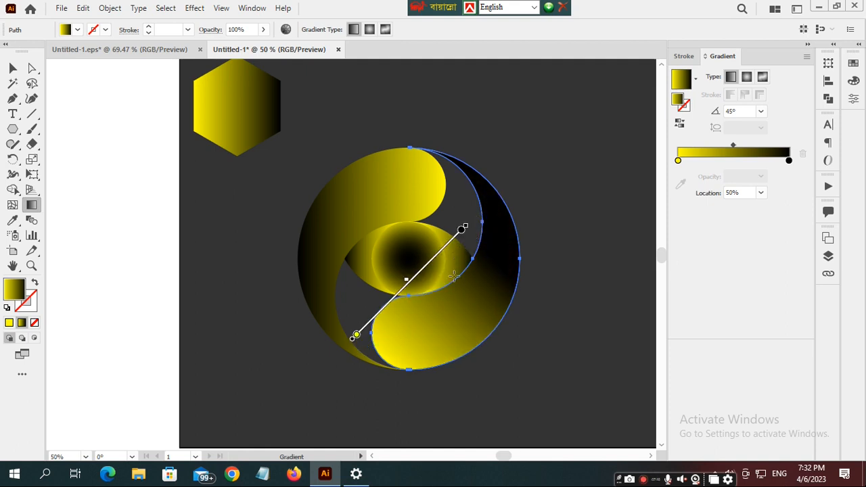
drag(465, 226, 494, 196)
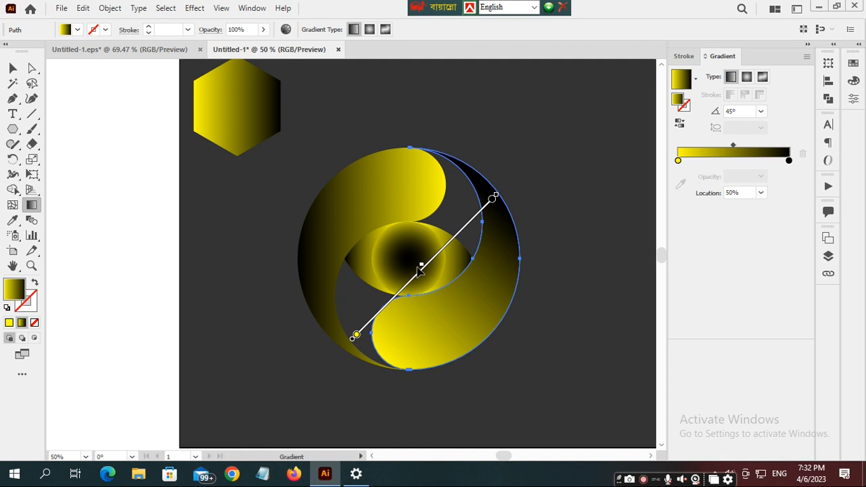
key(v)
click(555, 236)
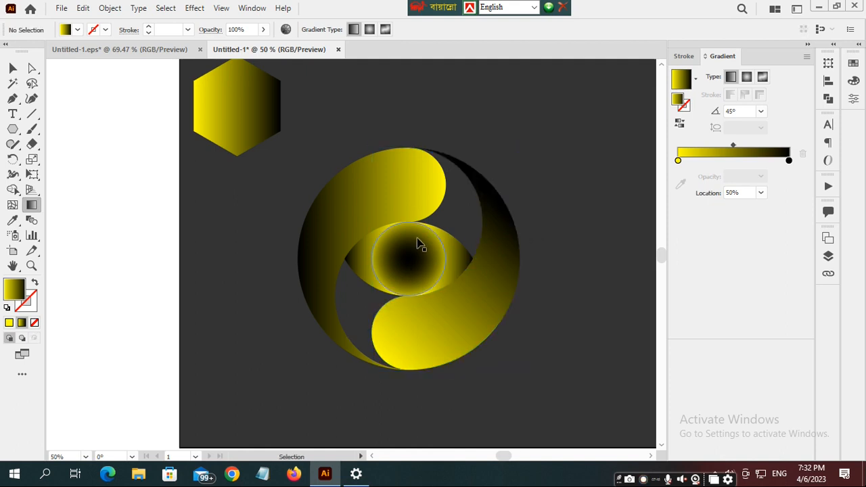
Rotate the left curved shape's gradient to 45°, reposition it, extend its yellow end past the shape's upper right, and deselect
click(352, 232)
key(g)
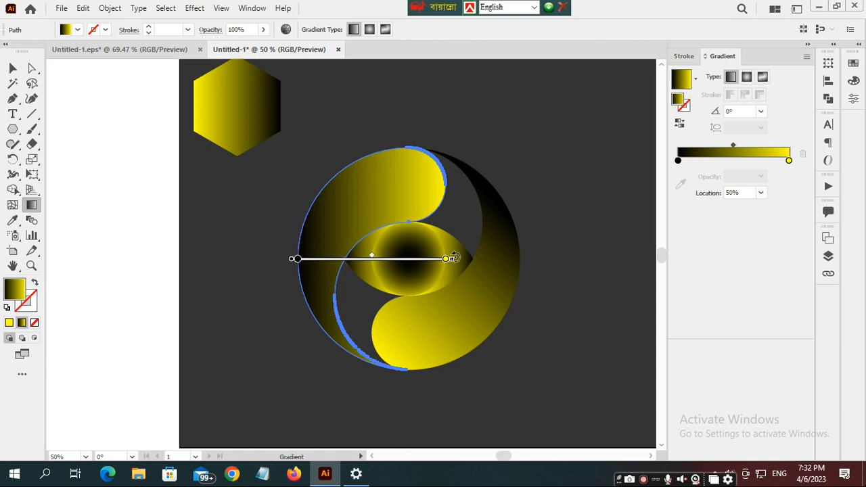
mouse_move(452, 255)
mouse_down()
mouse_move(437, 212)
mouse_move(414, 189)
mouse_up()
drag(406, 247, 388, 265)
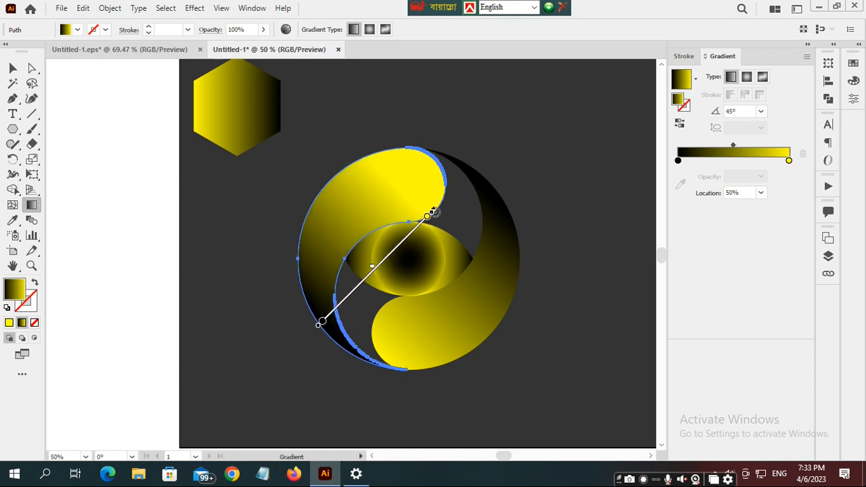
drag(430, 216, 464, 177)
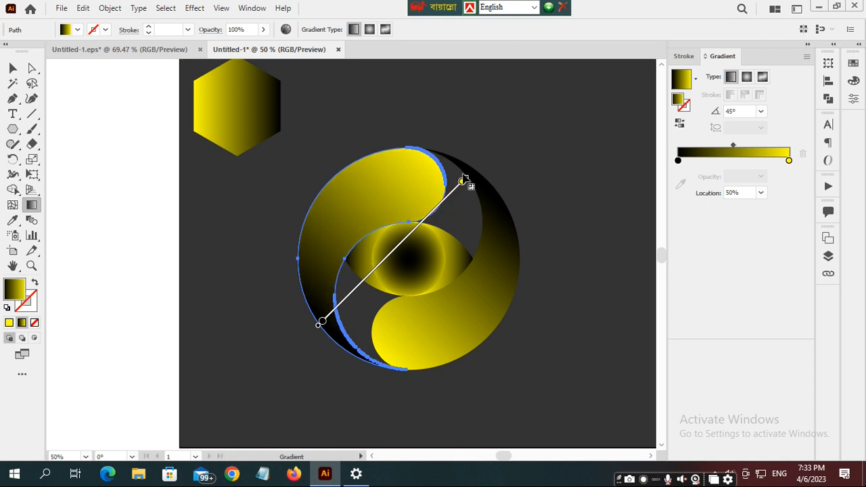
key(v)
click(556, 236)
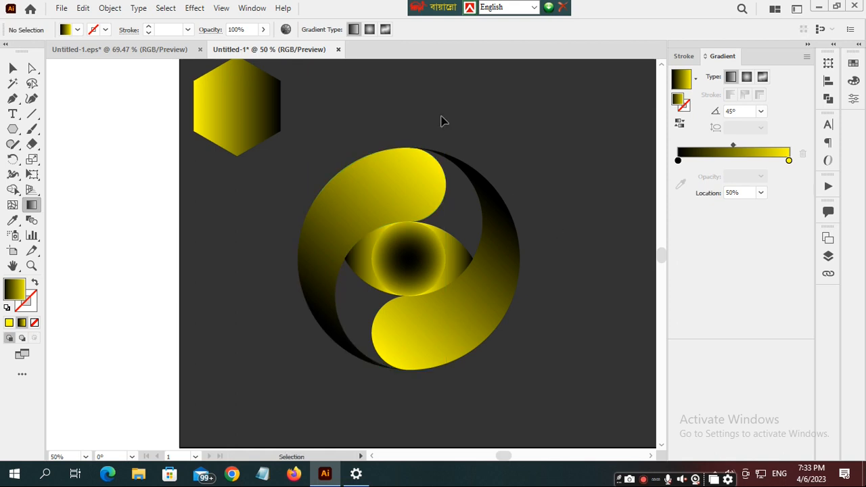
click(360, 259)
key(g)
key(v)
ctrl+click(541, 203)
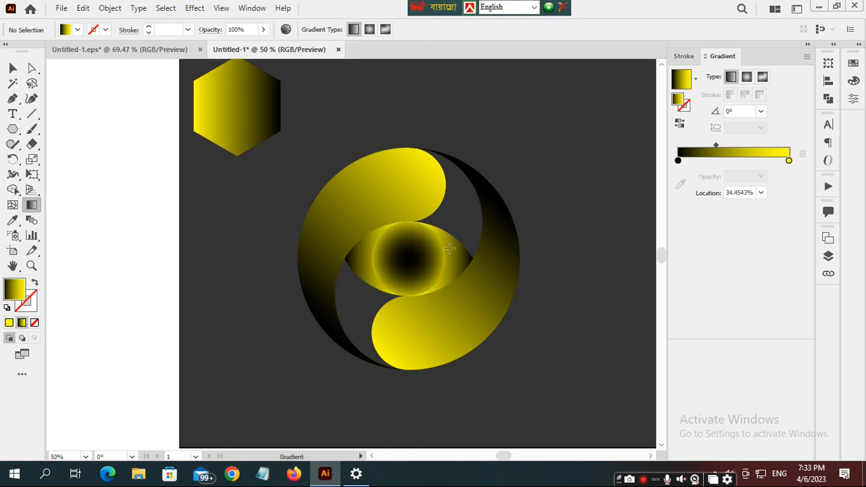
Select the eye's central circle and set its radial gradient's midpoint location to 80%
click(416, 271)
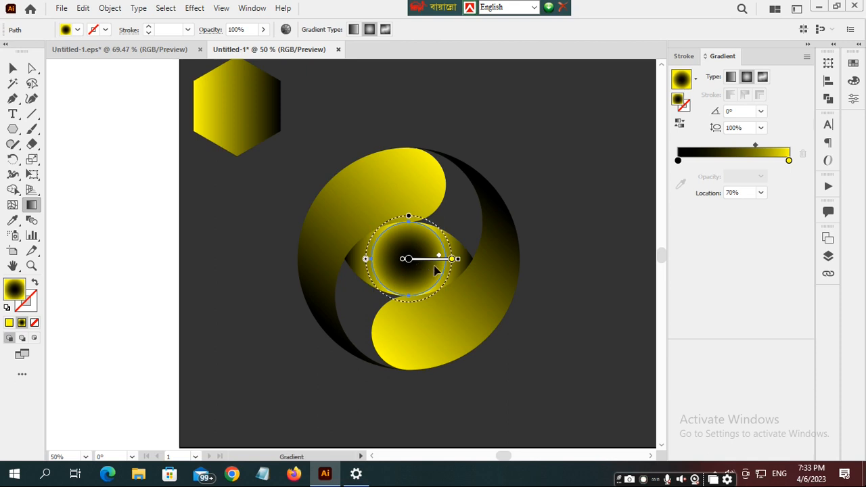
click(760, 194)
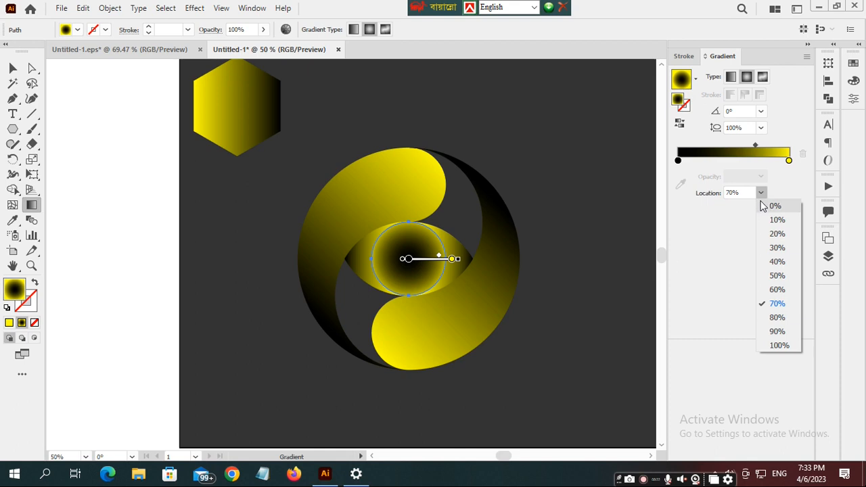
click(776, 317)
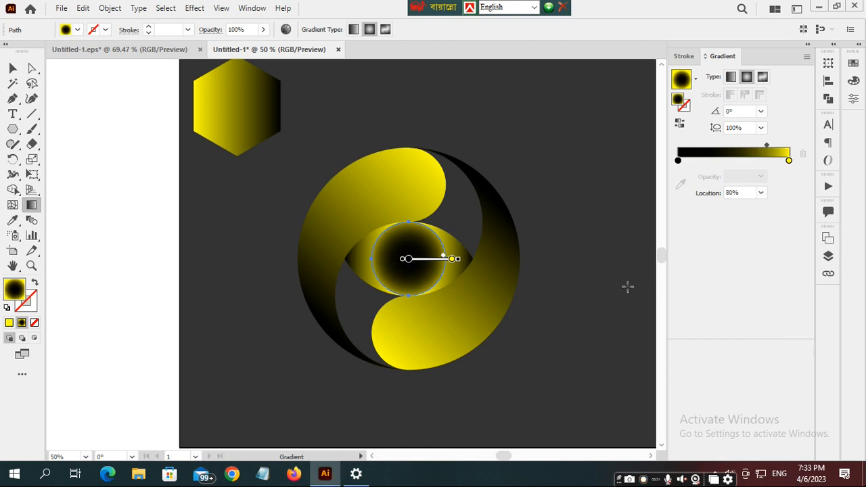
Set the midpoint location of the central circle's radial gradient to 60%
click(576, 274)
click(418, 278)
click(763, 196)
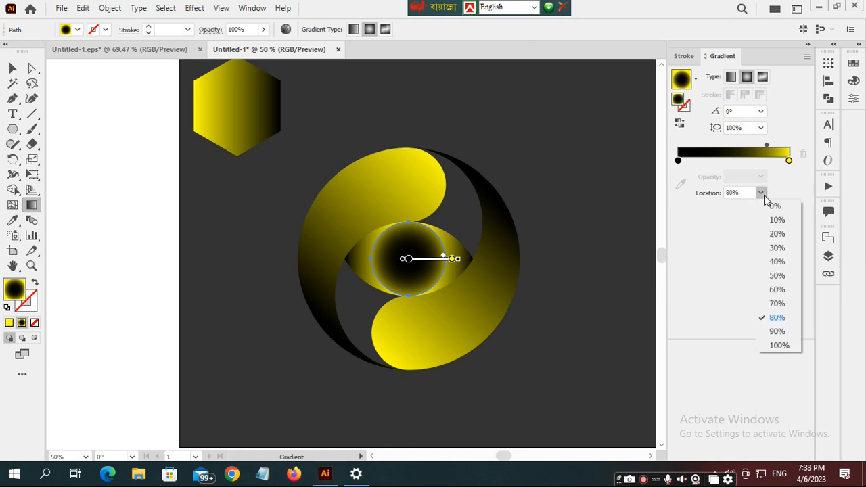
click(777, 290)
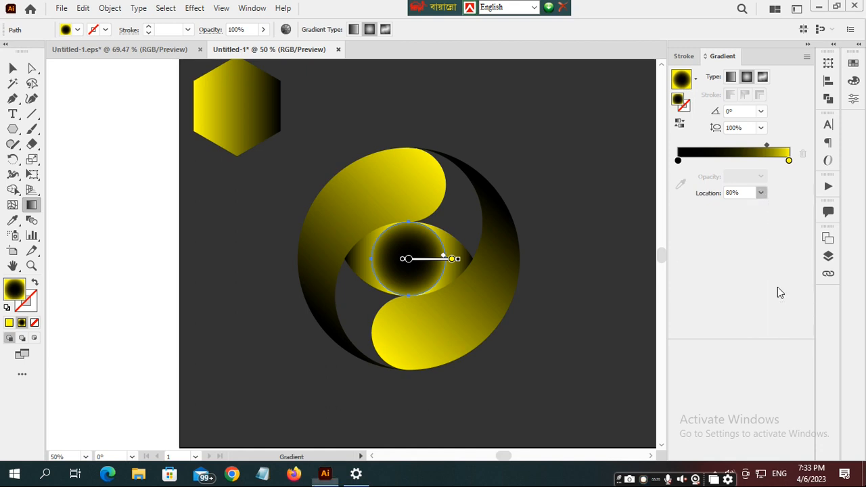
Select all the shapes of the circular eye logo, leaving out the hexagon, and group them
click(539, 288)
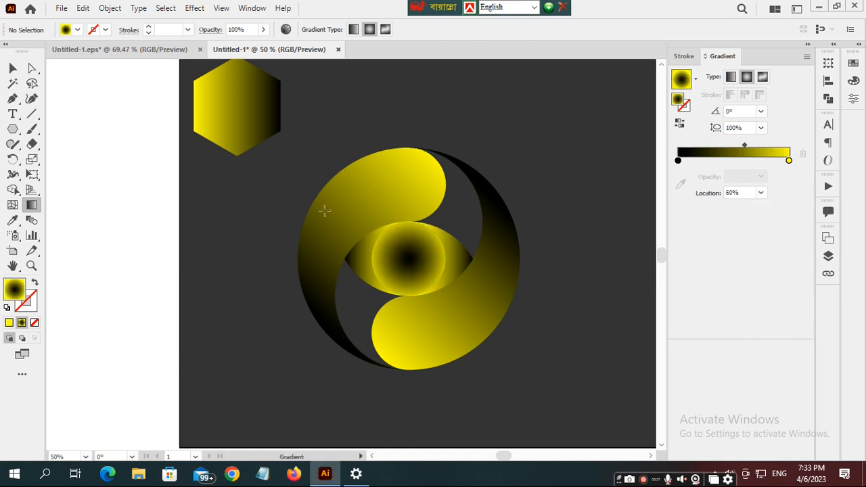
drag(254, 154, 502, 325)
drag(565, 396, 566, 391)
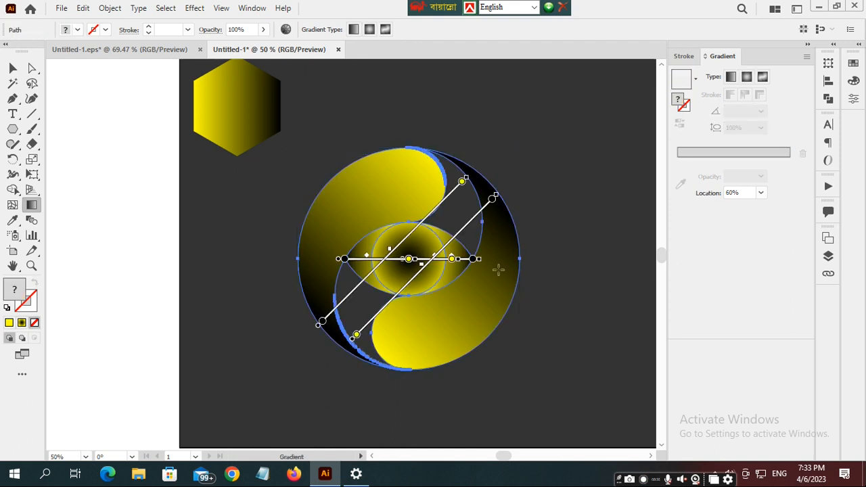
key(v)
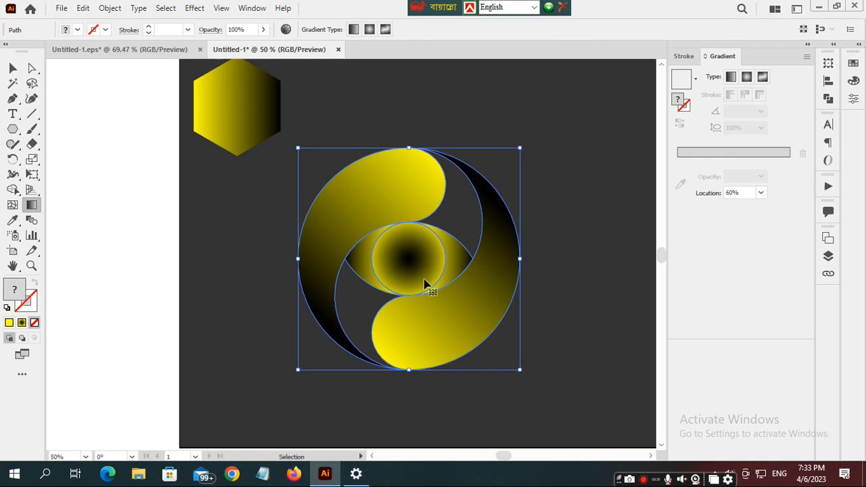
key(g)
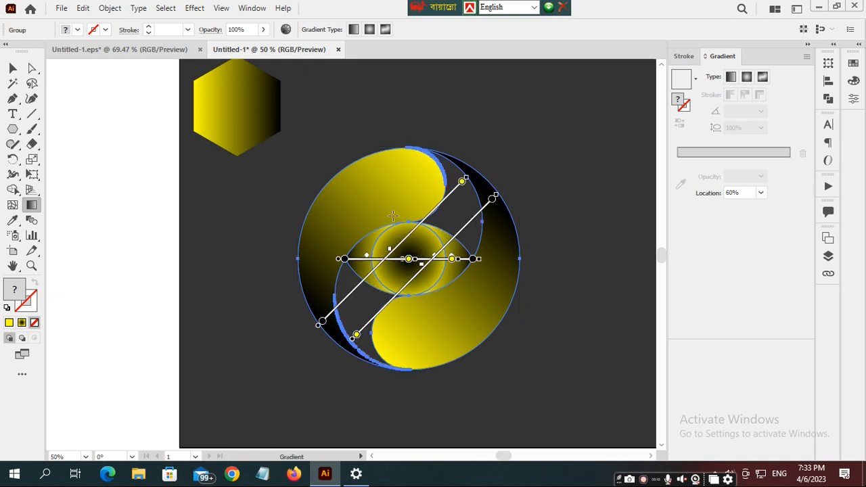
Align the grouped logo to the artboard, centering it horizontally and vertically, and deselect it
key(v)
key(ctrl+0)
key(g)
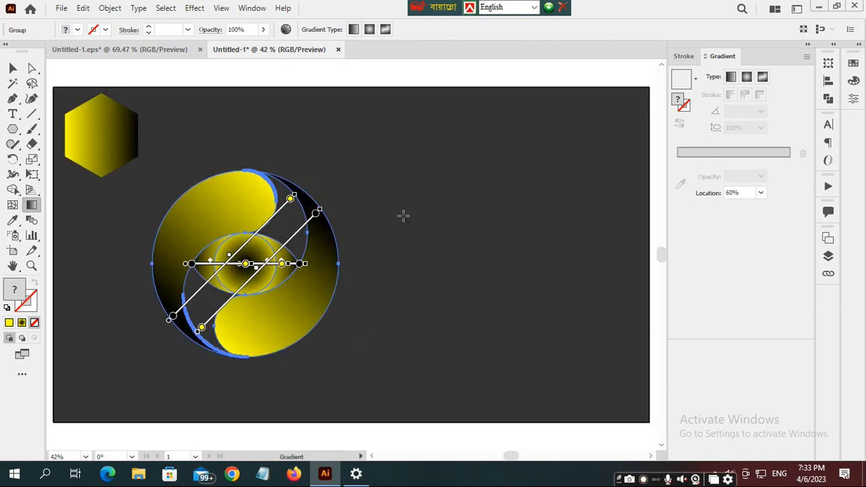
key(v)
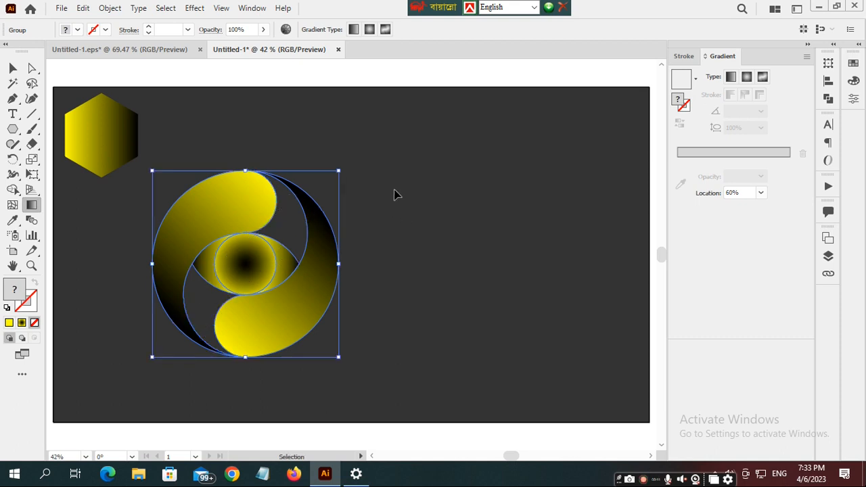
key(g)
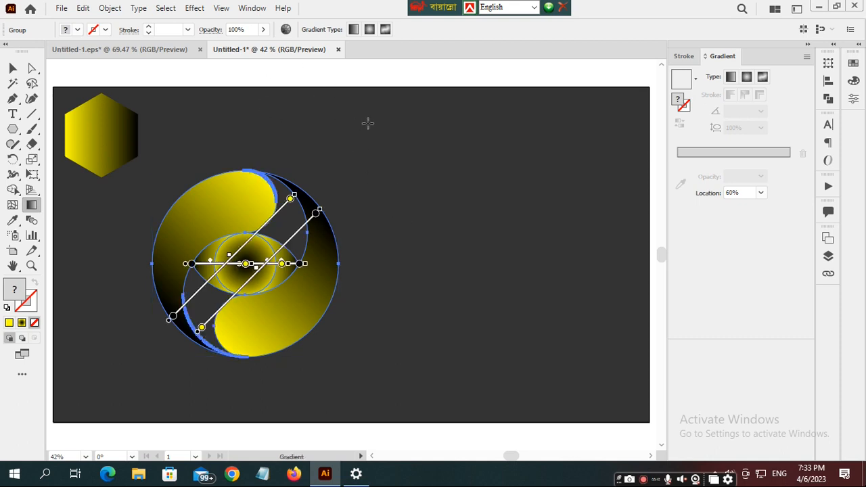
key(shift+F7)
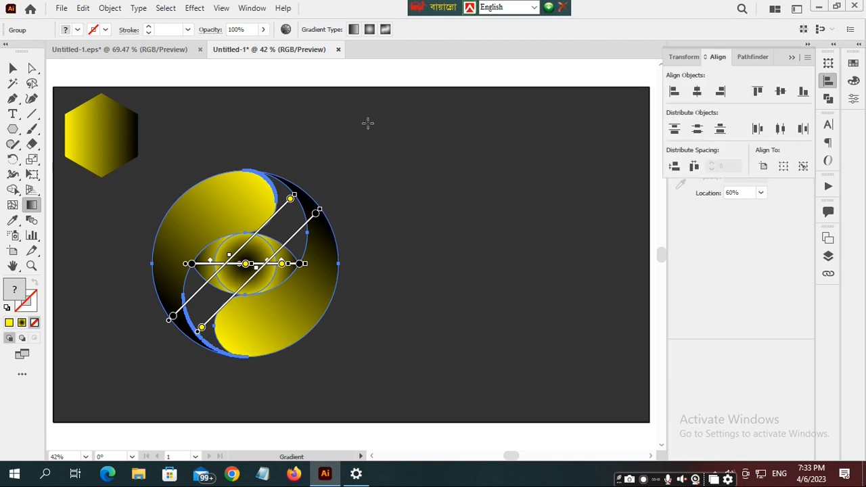
click(763, 167)
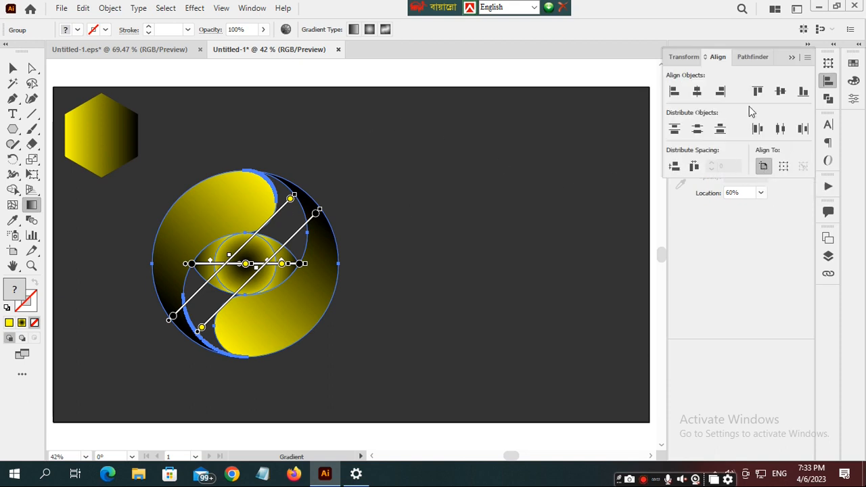
click(697, 92)
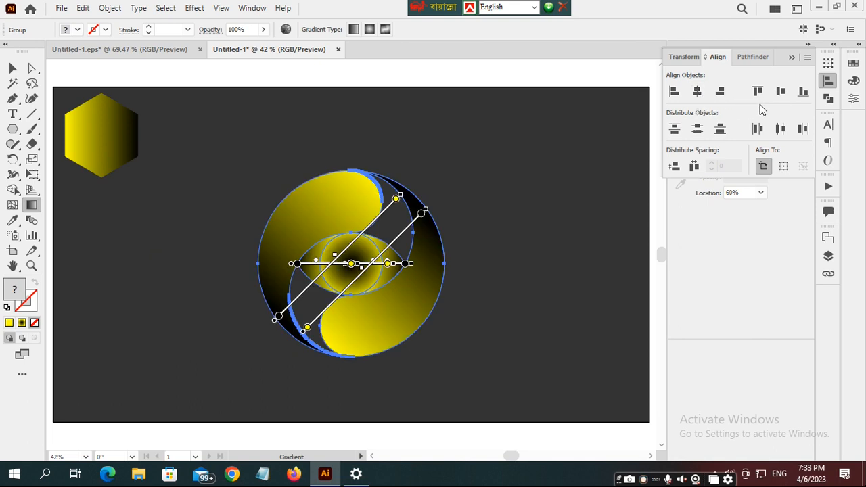
click(777, 93)
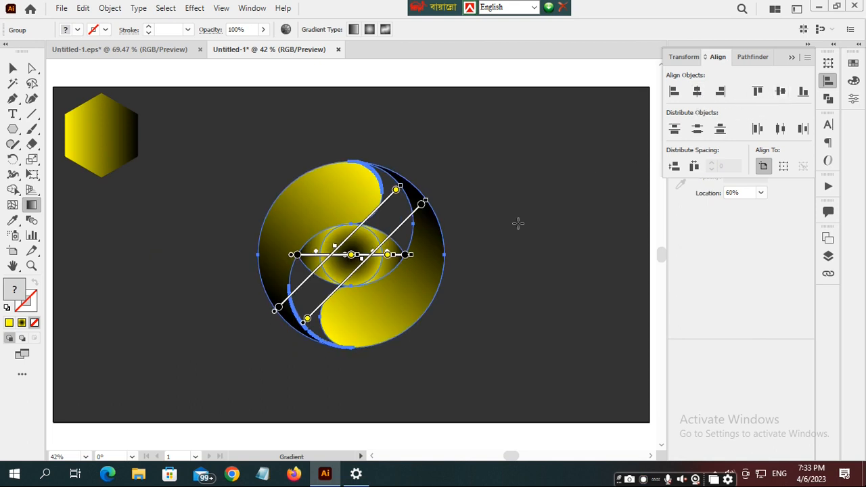
key(v)
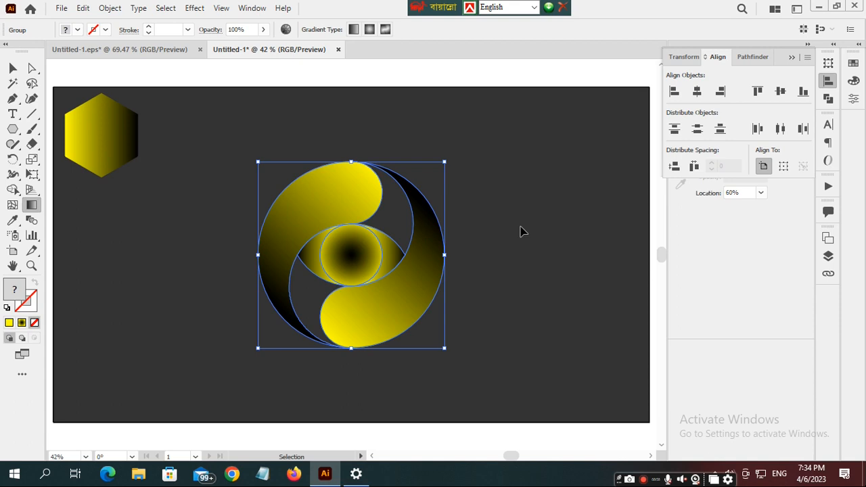
key(ctrl+shift+a)
key(g)
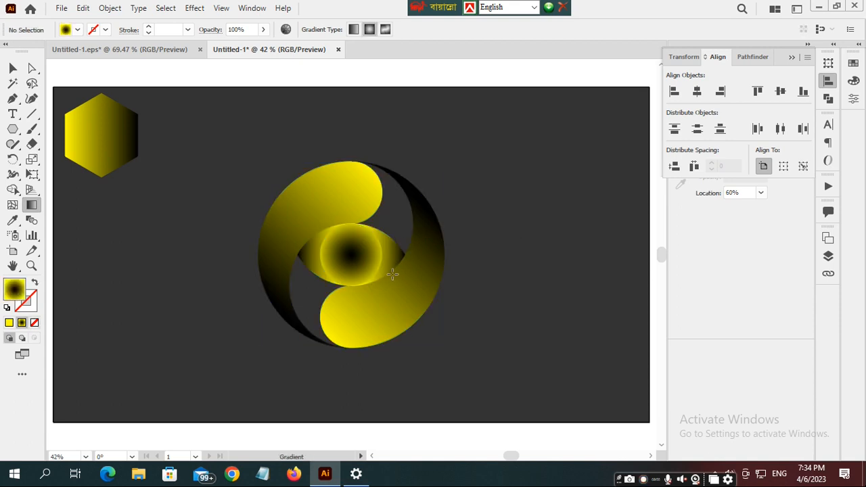
key(z)
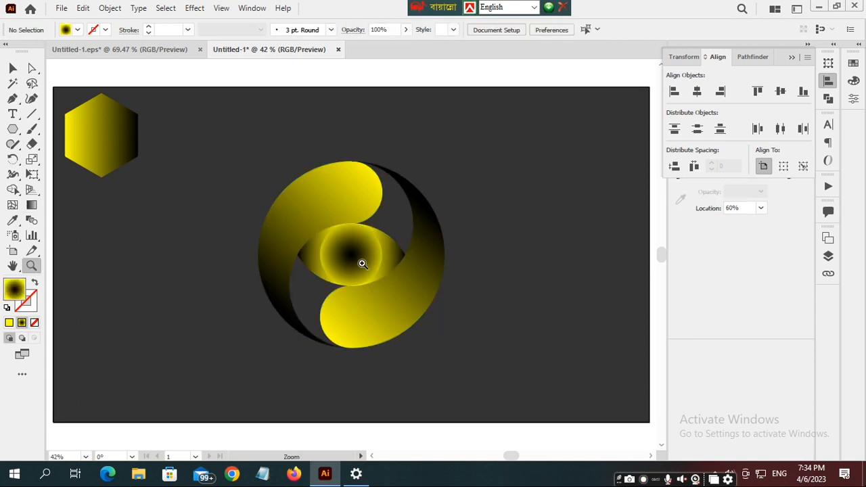
click(357, 263)
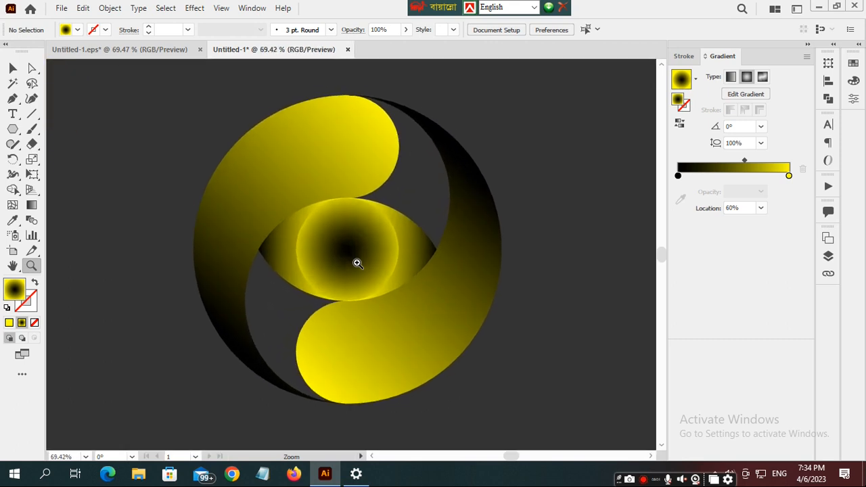
alt+click(357, 263)
alt+click(357, 263)
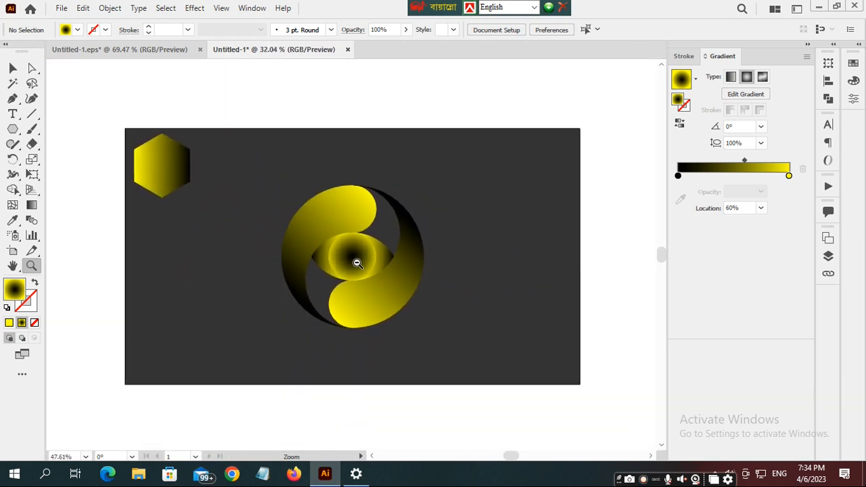
click(357, 263)
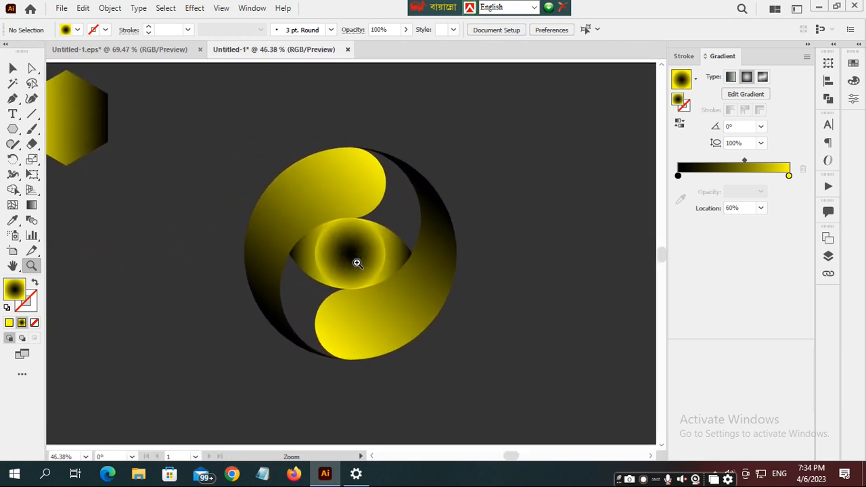